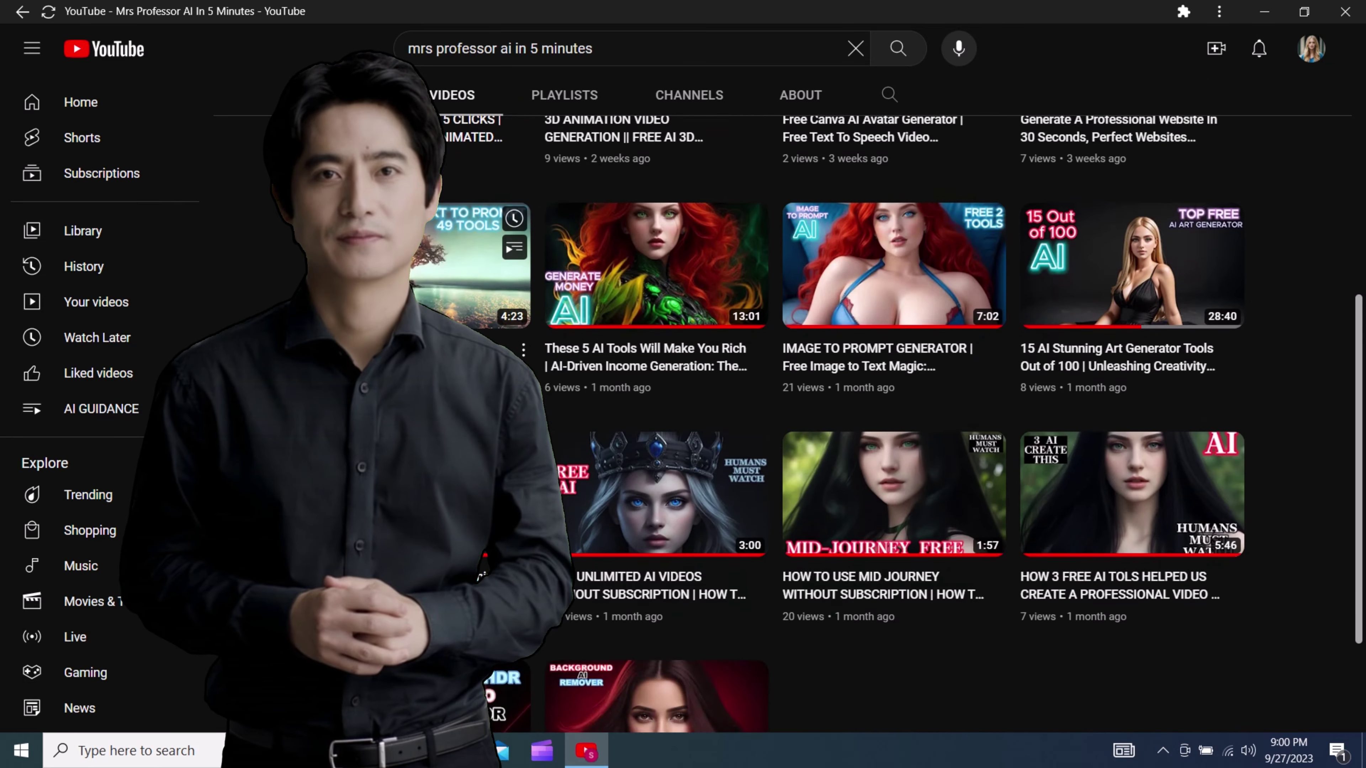
# Step: Look through the video list on the Mrs Professor AI In 5 Minutes YouTube channel page
pyautogui.scroll(10, 893, 430)
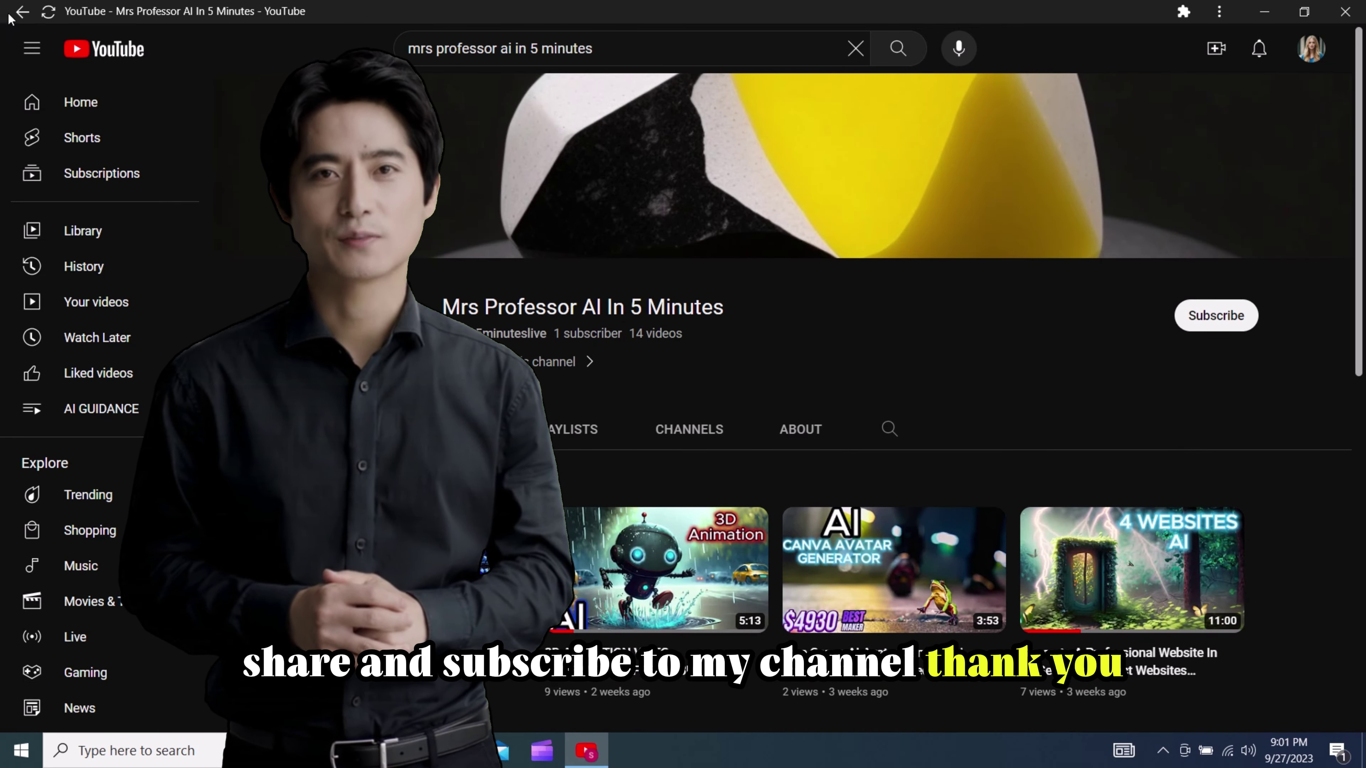
pyautogui.scroll(-8, 893, 431)
pyautogui.scroll(8, 893, 431)
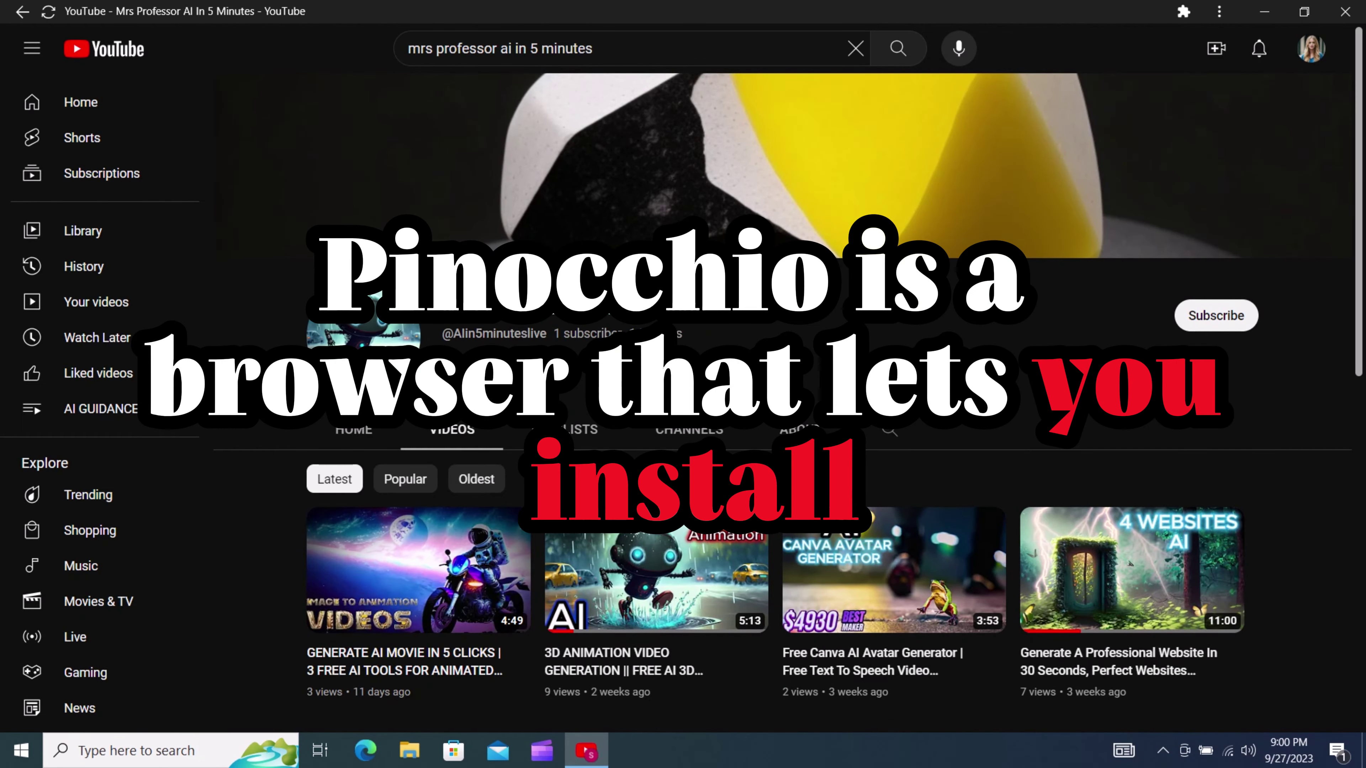
pyautogui.scroll(-8, 893, 431)
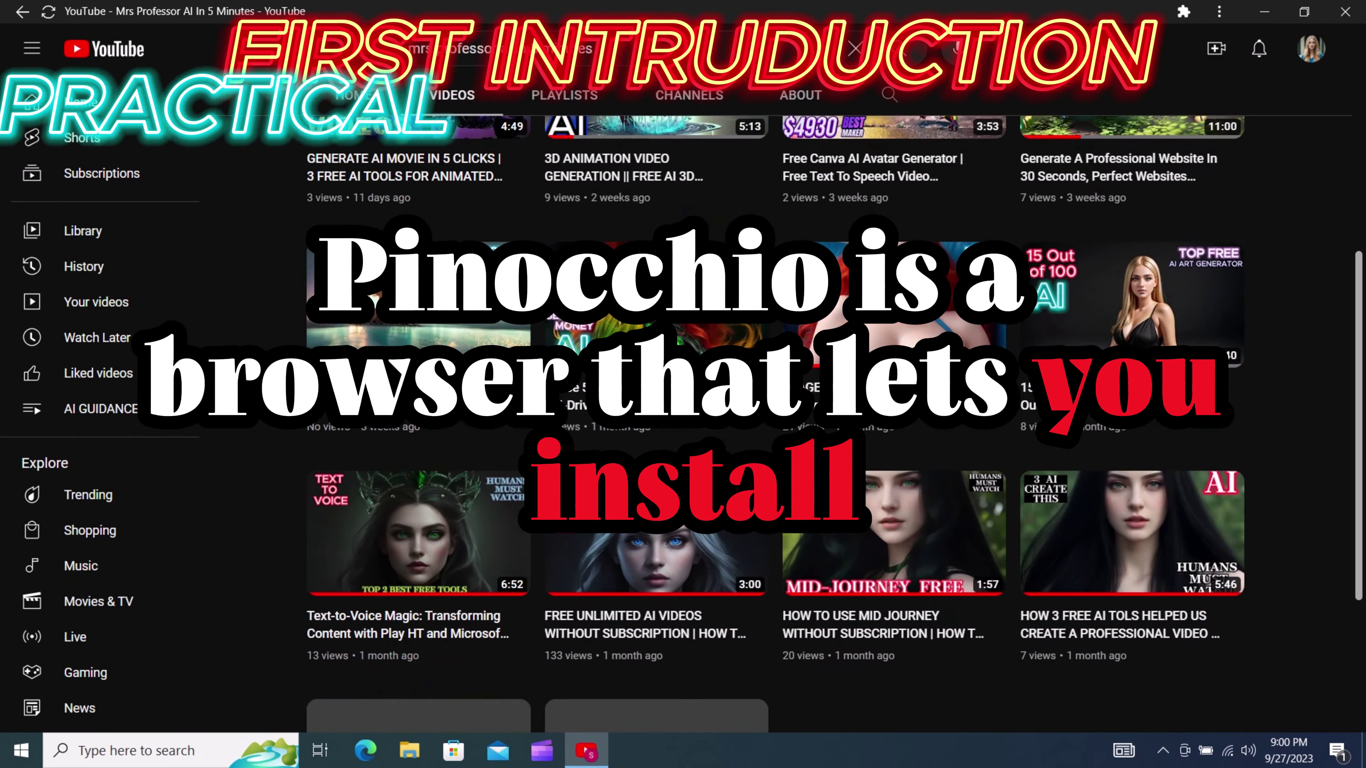
pyautogui.scroll(-2, 418, 373)
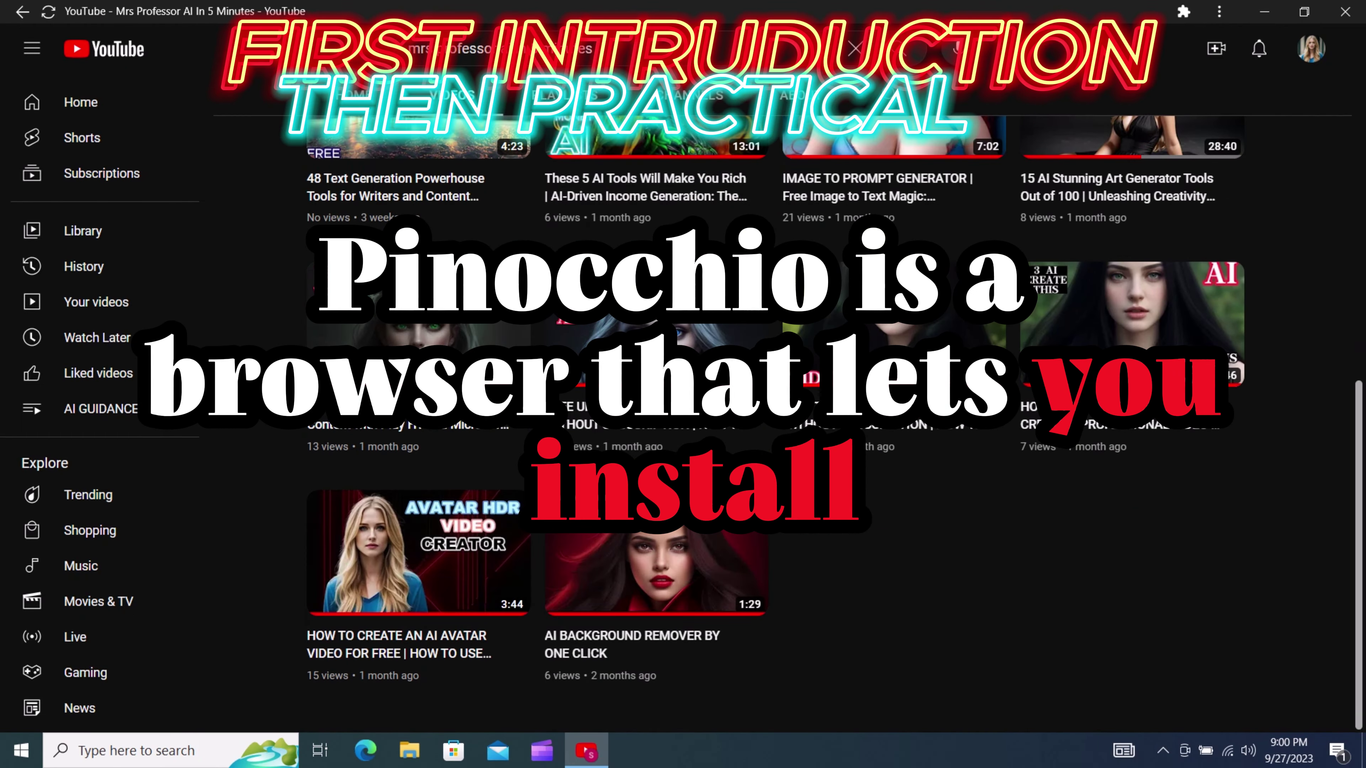
pyautogui.scroll(8, 418, 374)
pyautogui.scroll(-5, 418, 374)
pyautogui.scroll(-6, 418, 375)
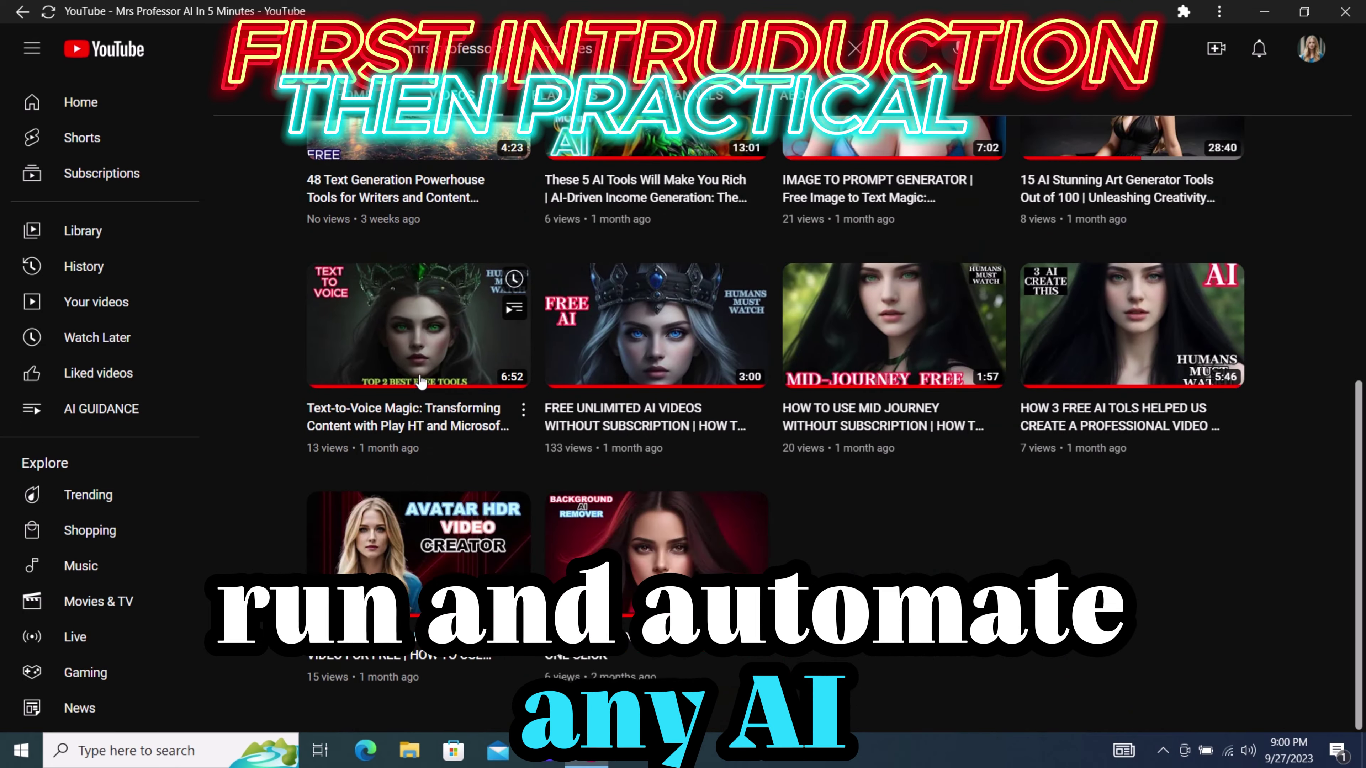
pyautogui.scroll(10, 419, 374)
pyautogui.scroll(-2, 419, 375)
pyautogui.scroll(-8, 419, 375)
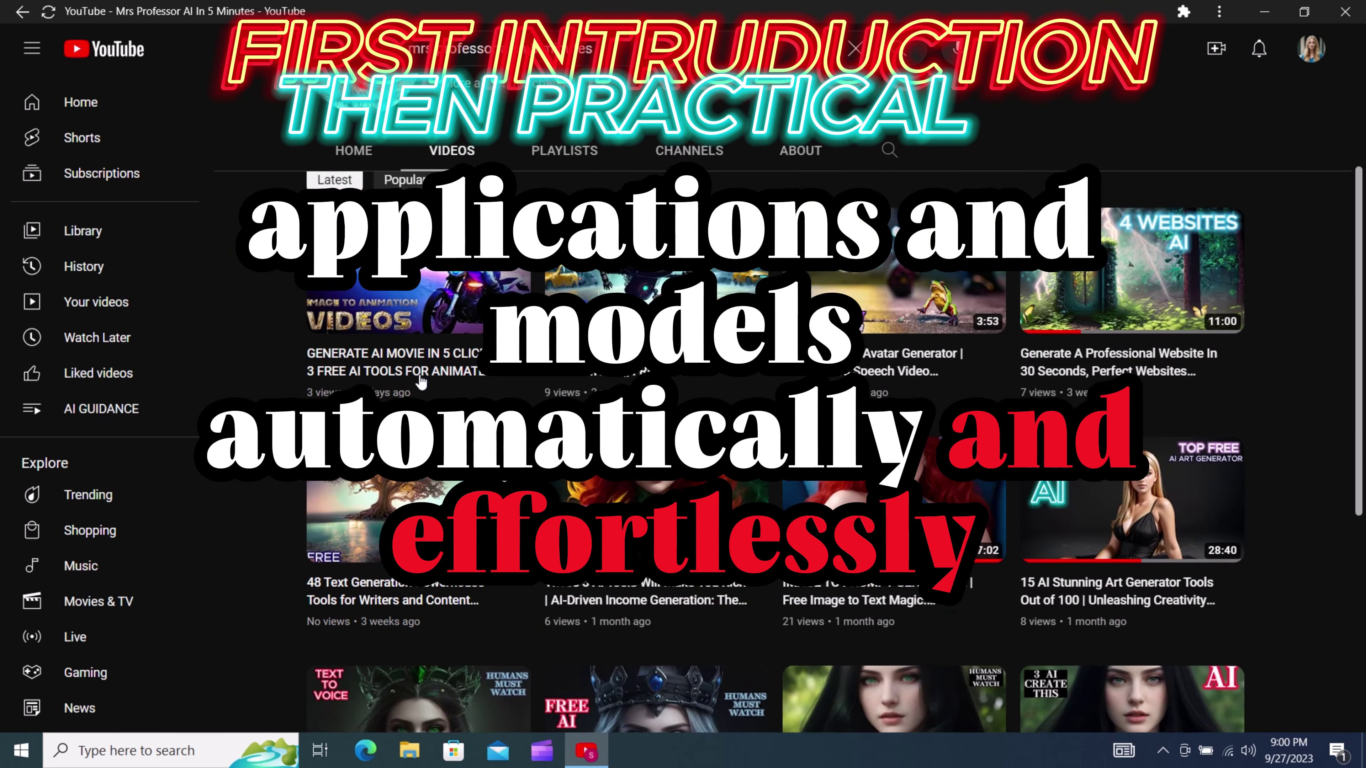
pyautogui.scroll(6, 418, 374)
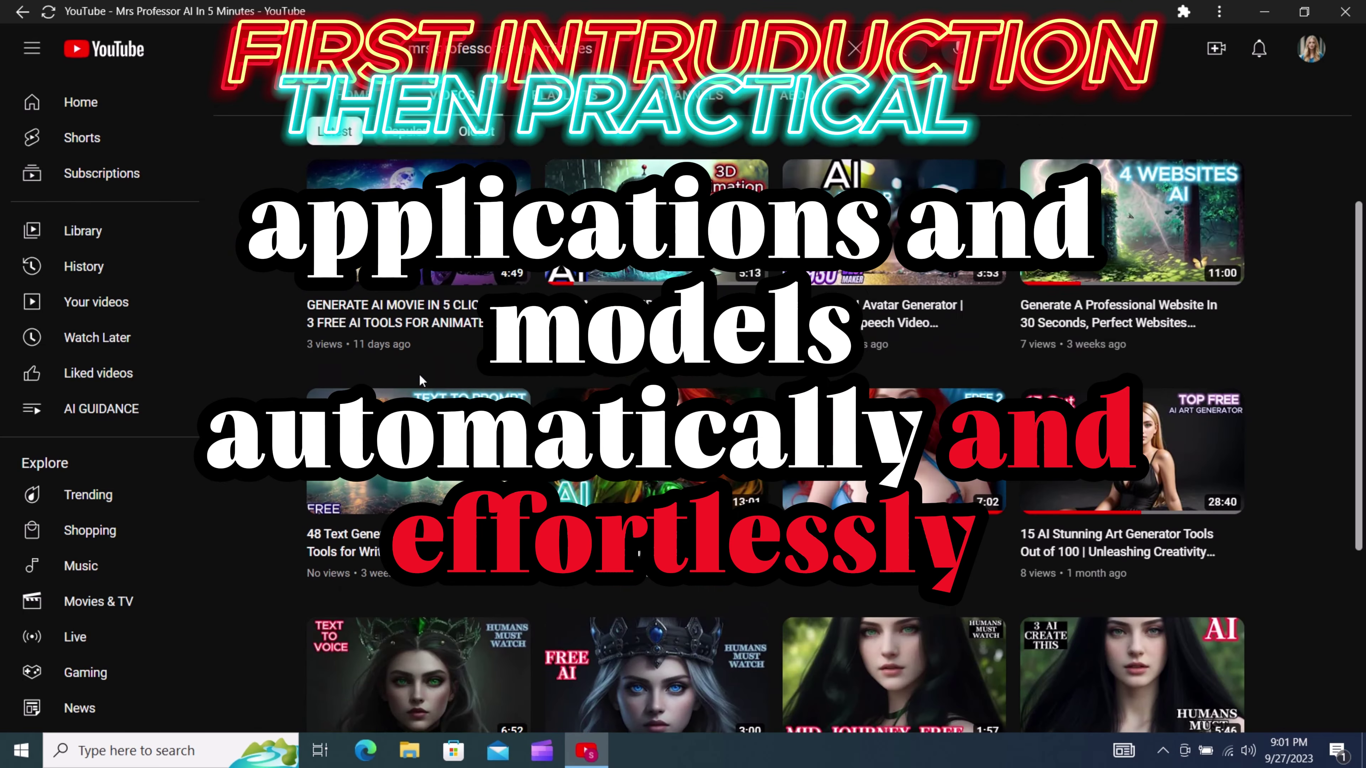
pyautogui.scroll(-8, 317, 216)
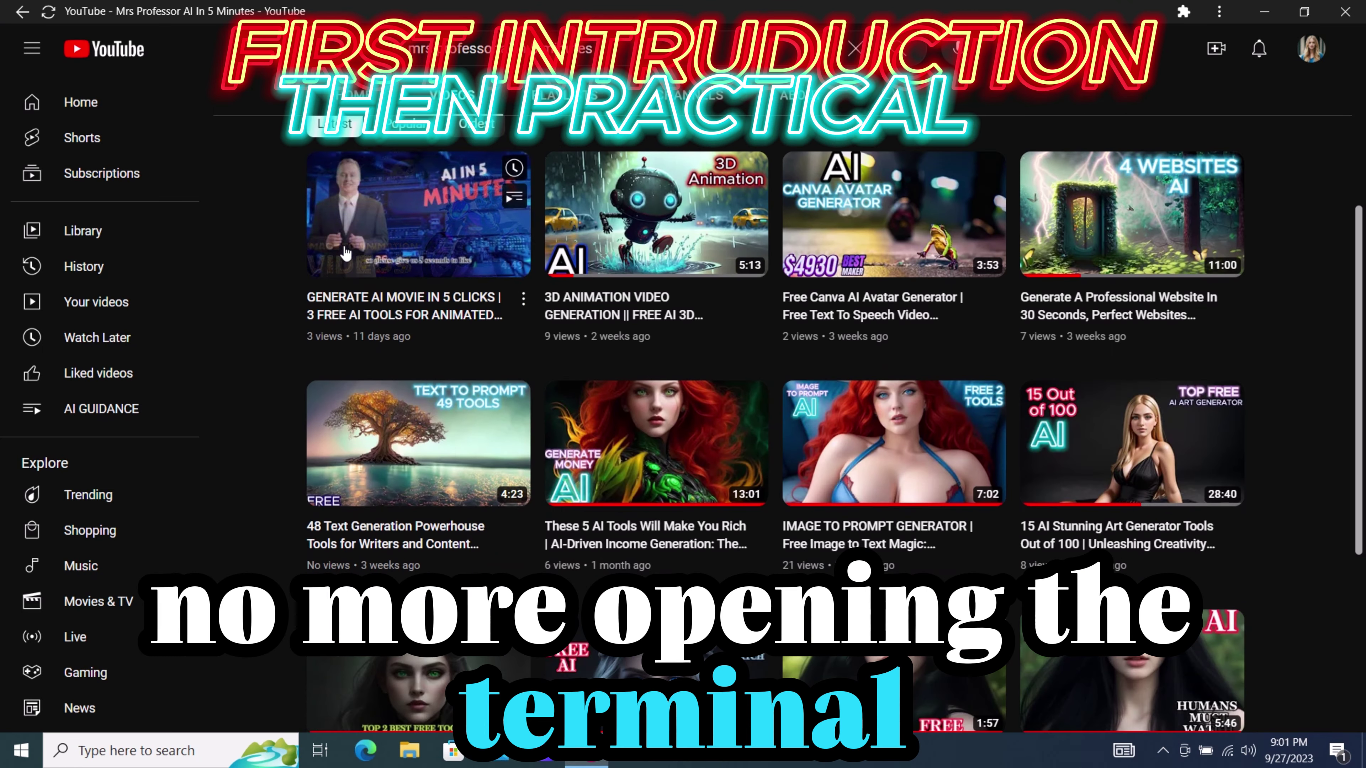
pyautogui.scroll(3, 343, 246)
pyautogui.scroll(5, 344, 252)
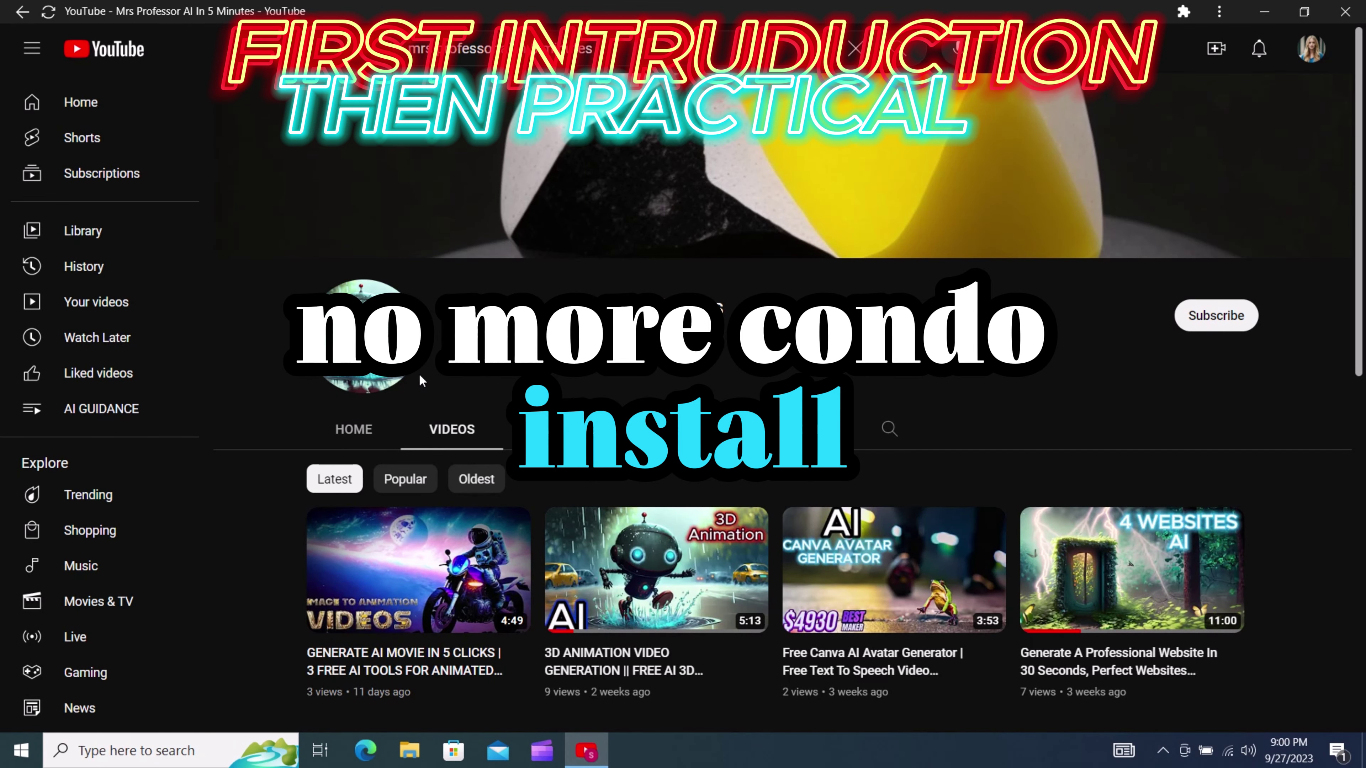
pyautogui.scroll(-2, 418, 374)
pyautogui.scroll(-8, 420, 376)
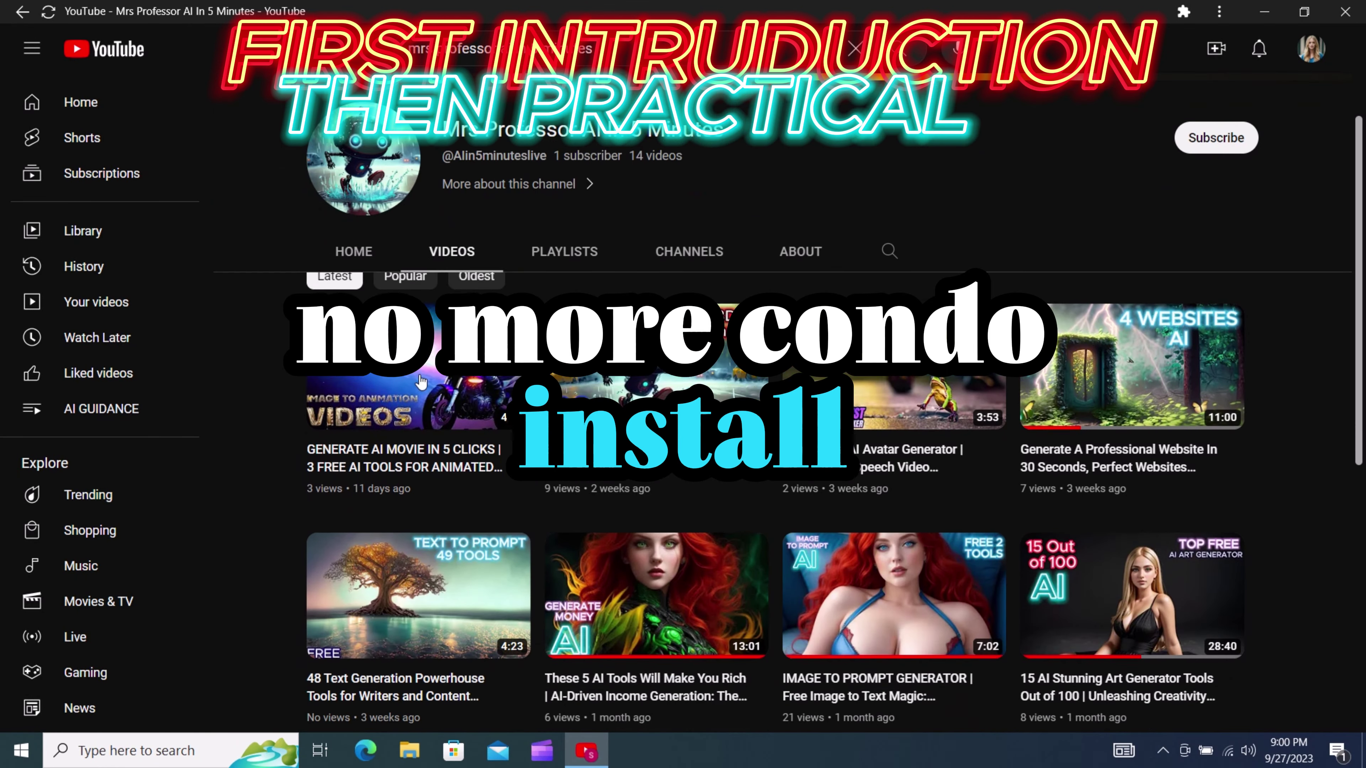
pyautogui.scroll(-1, 422, 382)
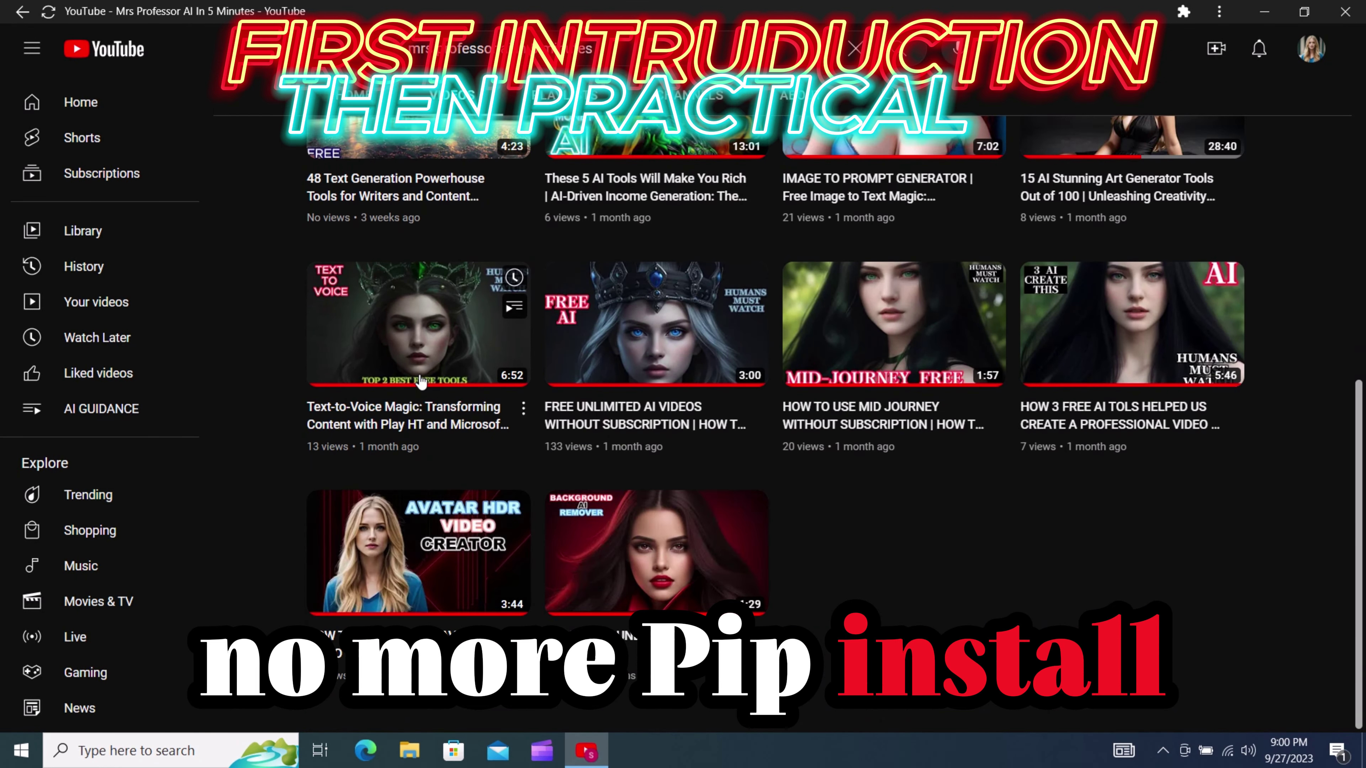
pyautogui.scroll(10, 421, 382)
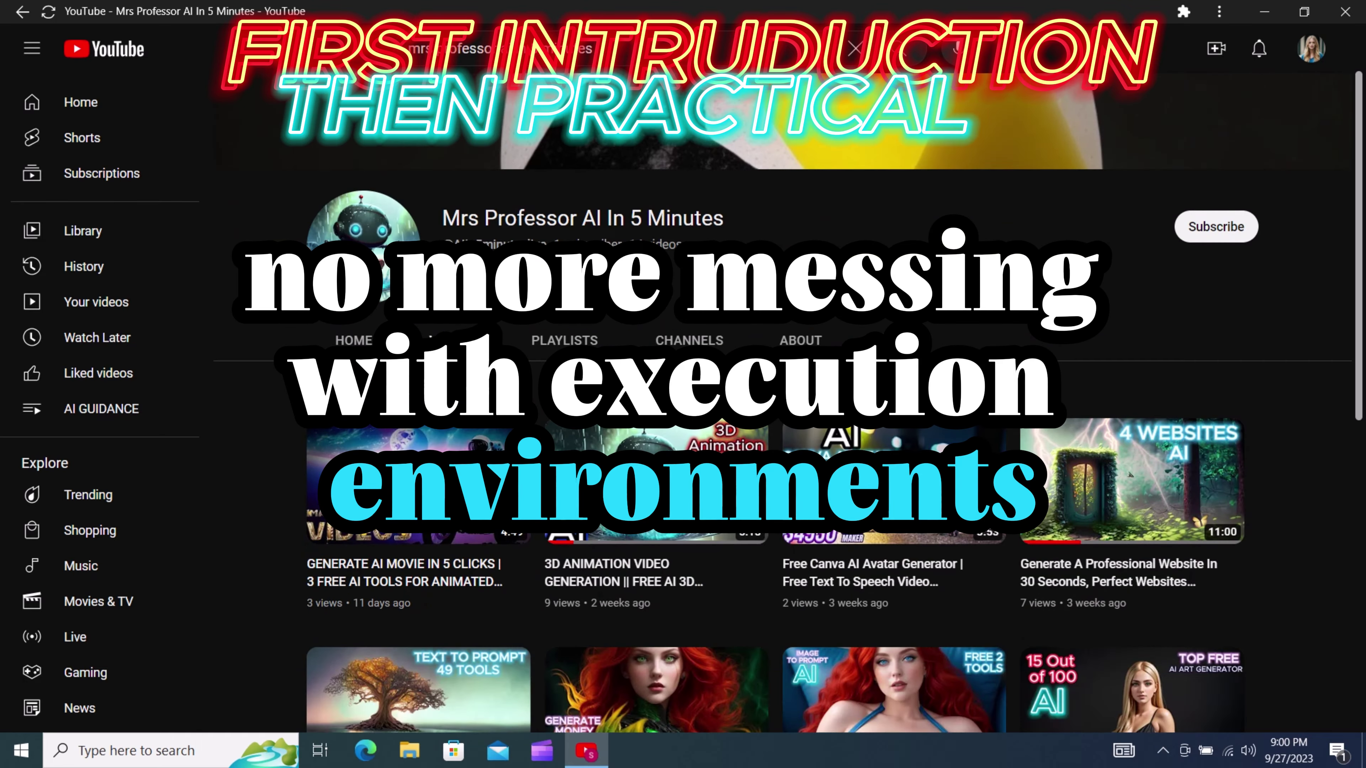
pyautogui.scroll(-9, 421, 382)
pyautogui.scroll(13, 421, 382)
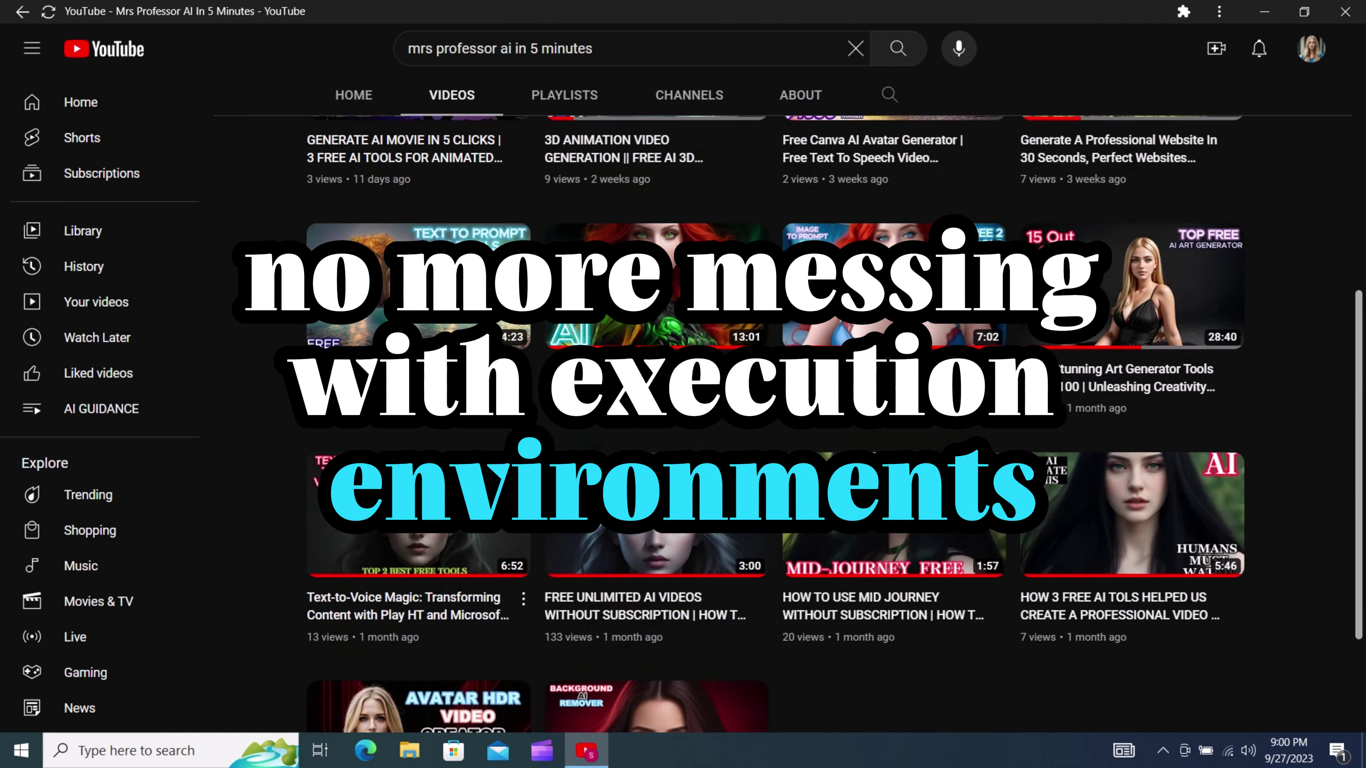
pyautogui.scroll(-2, 422, 382)
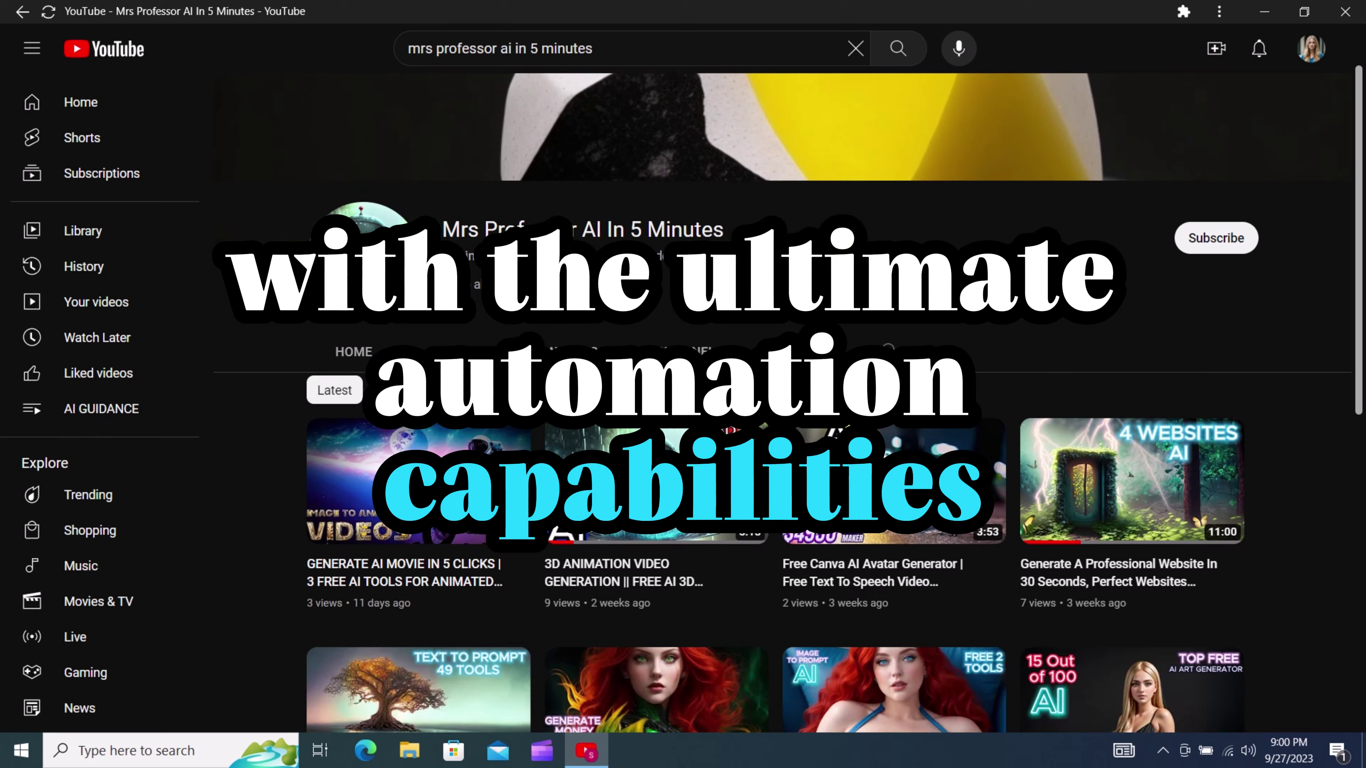
pyautogui.scroll(-6, 421, 381)
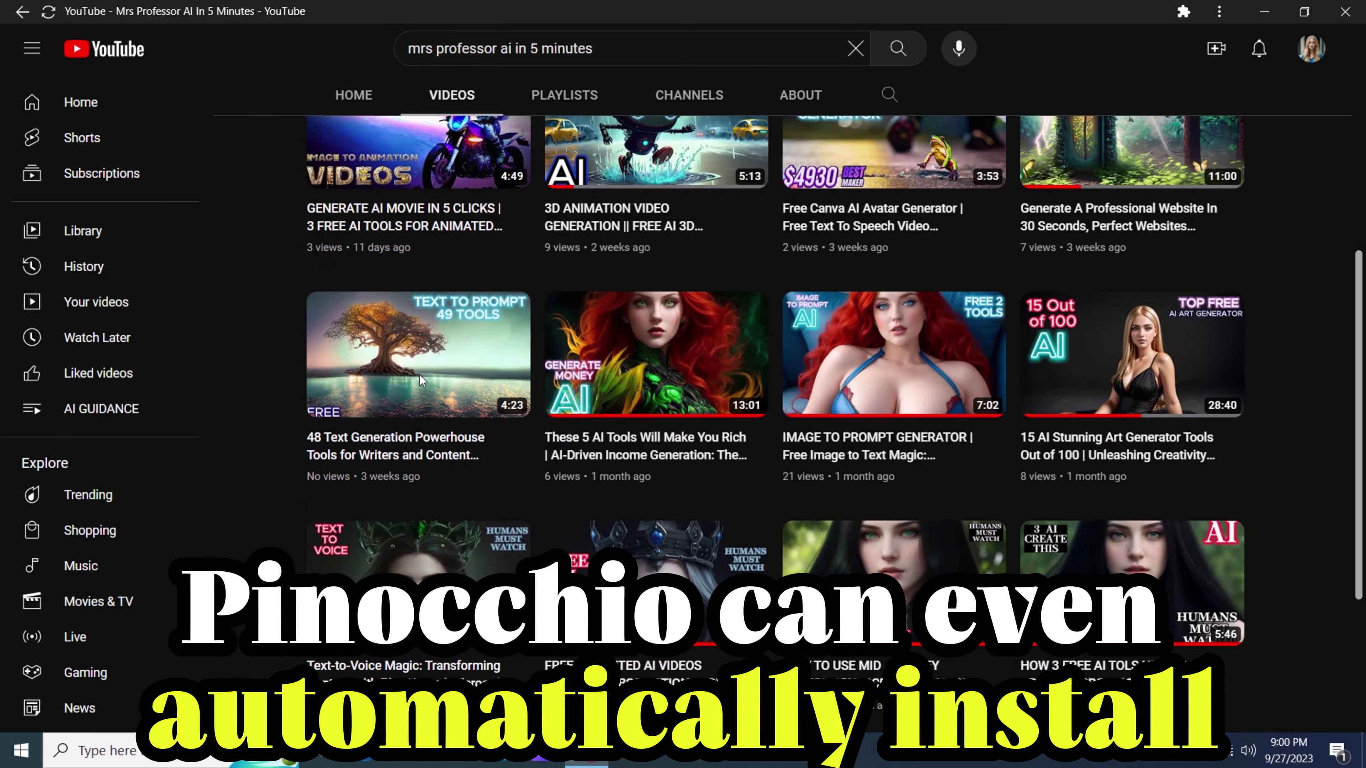
pyautogui.scroll(-3, 421, 381)
pyautogui.scroll(10, 421, 382)
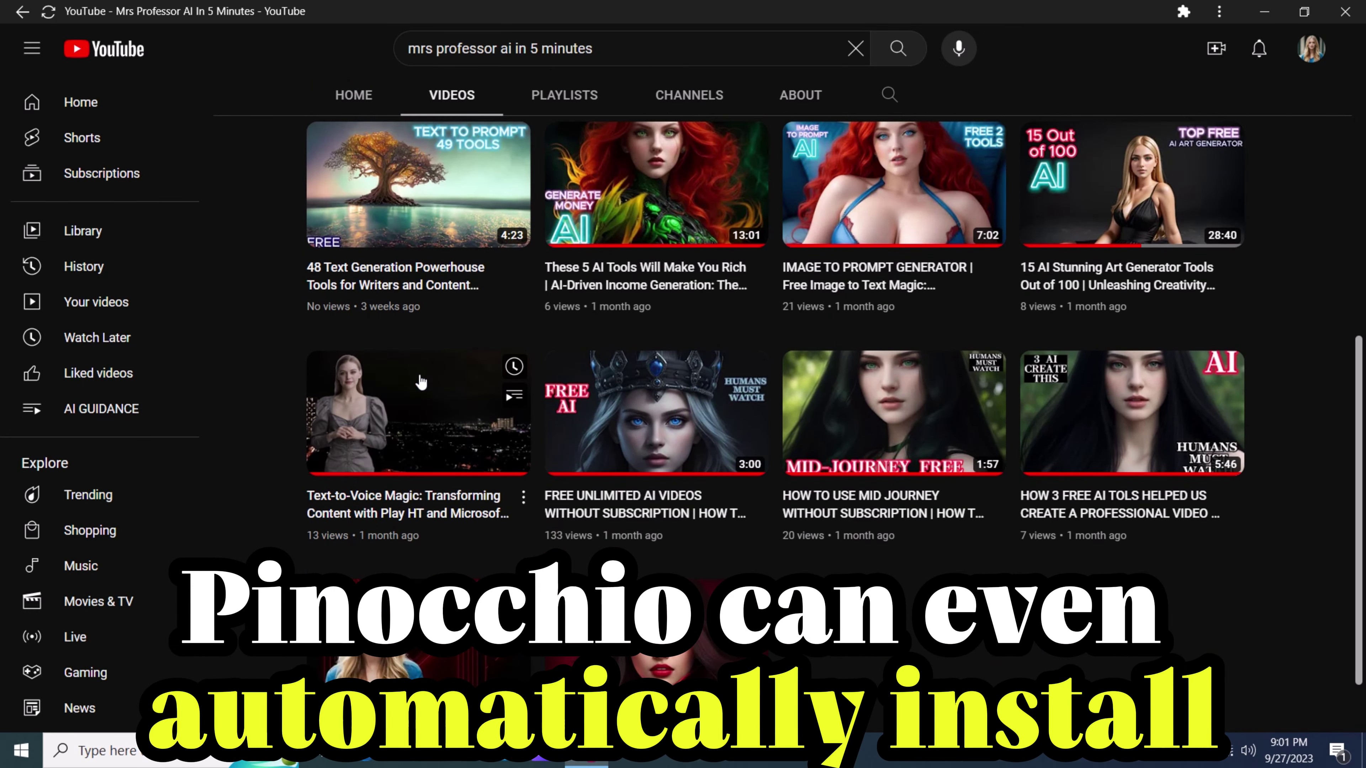
pyautogui.scroll(5, 421, 382)
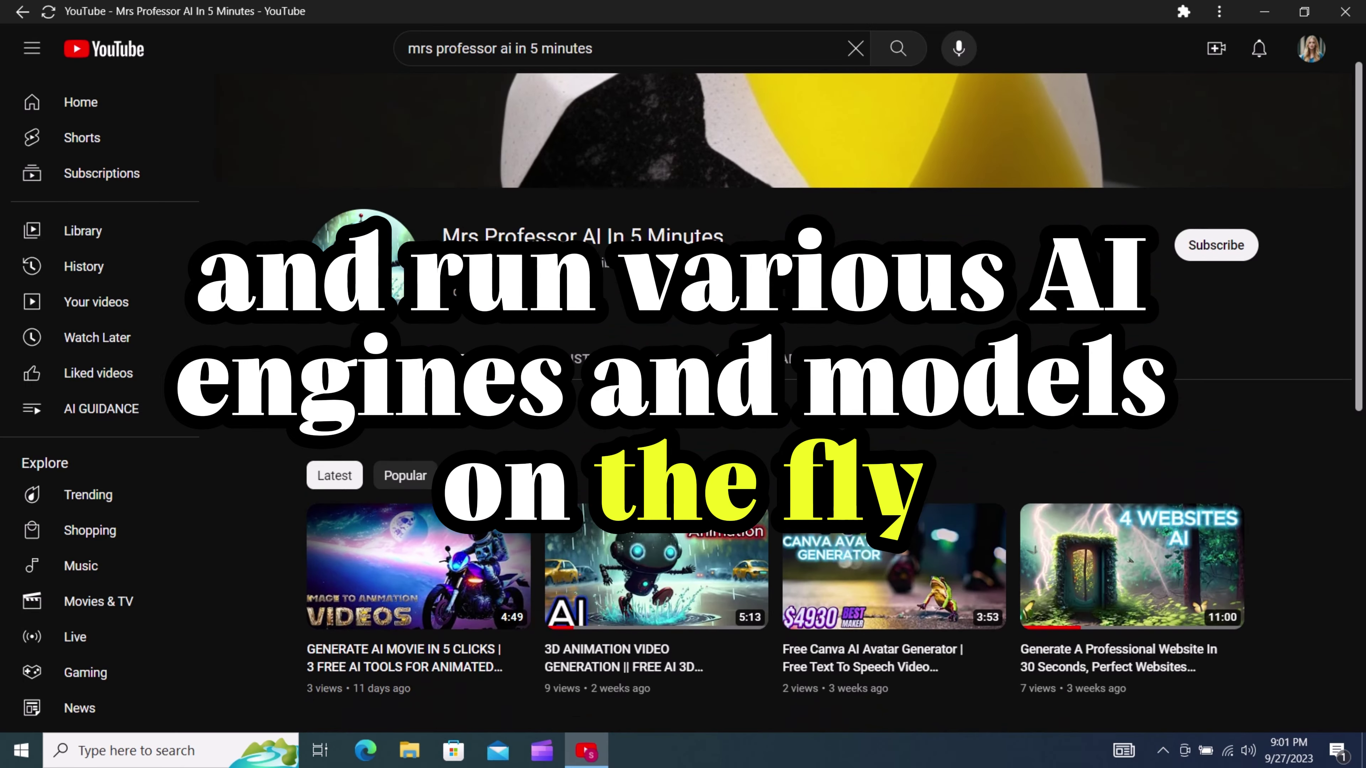
pyautogui.scroll(-11, 343, 244)
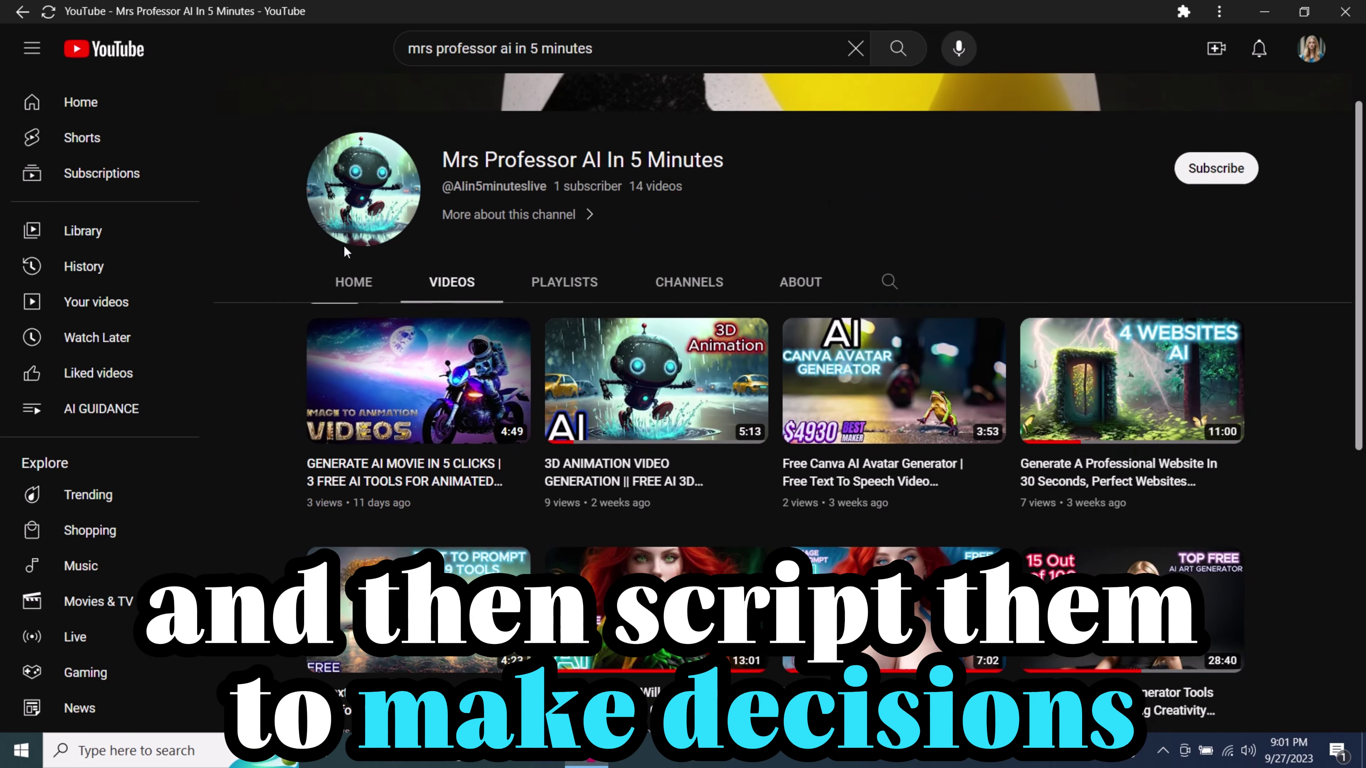
pyautogui.scroll(-2, 345, 250)
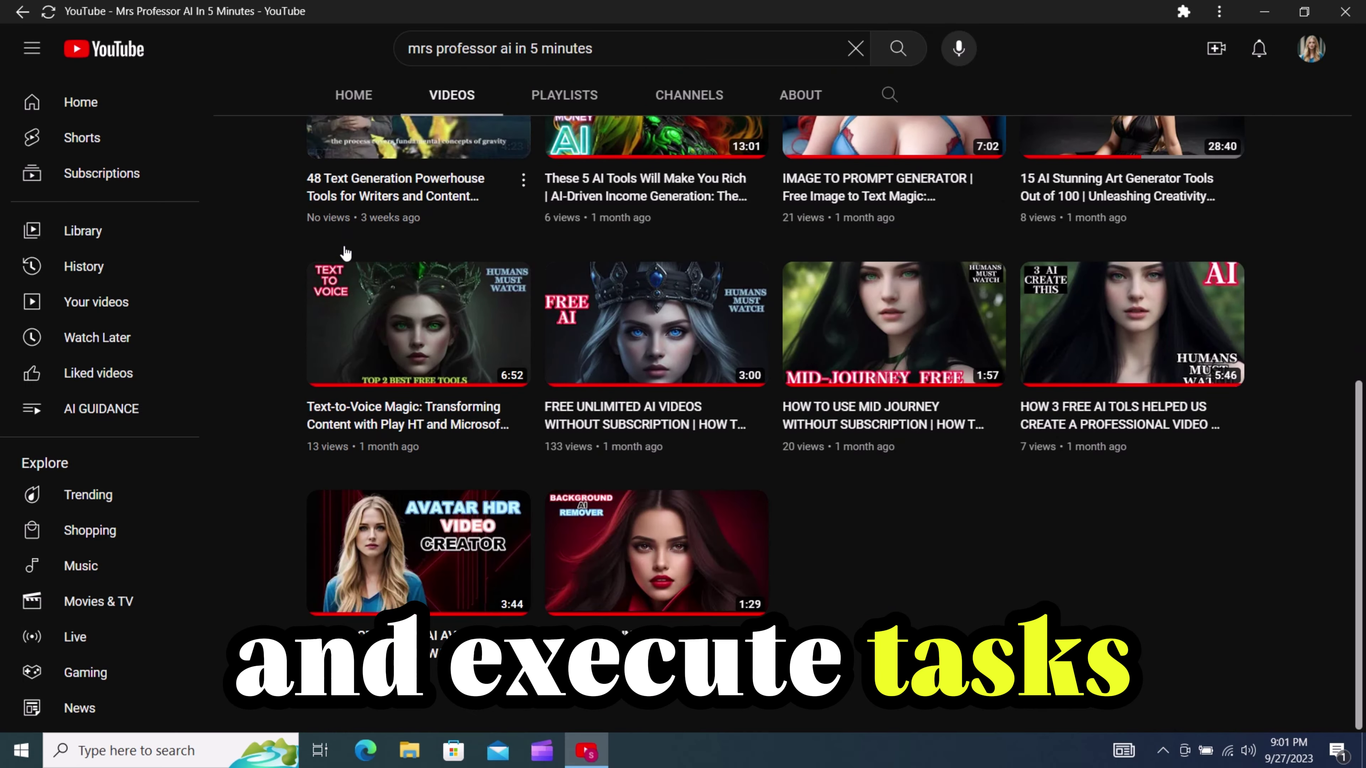
pyautogui.scroll(7, 345, 251)
pyautogui.scroll(3, 345, 252)
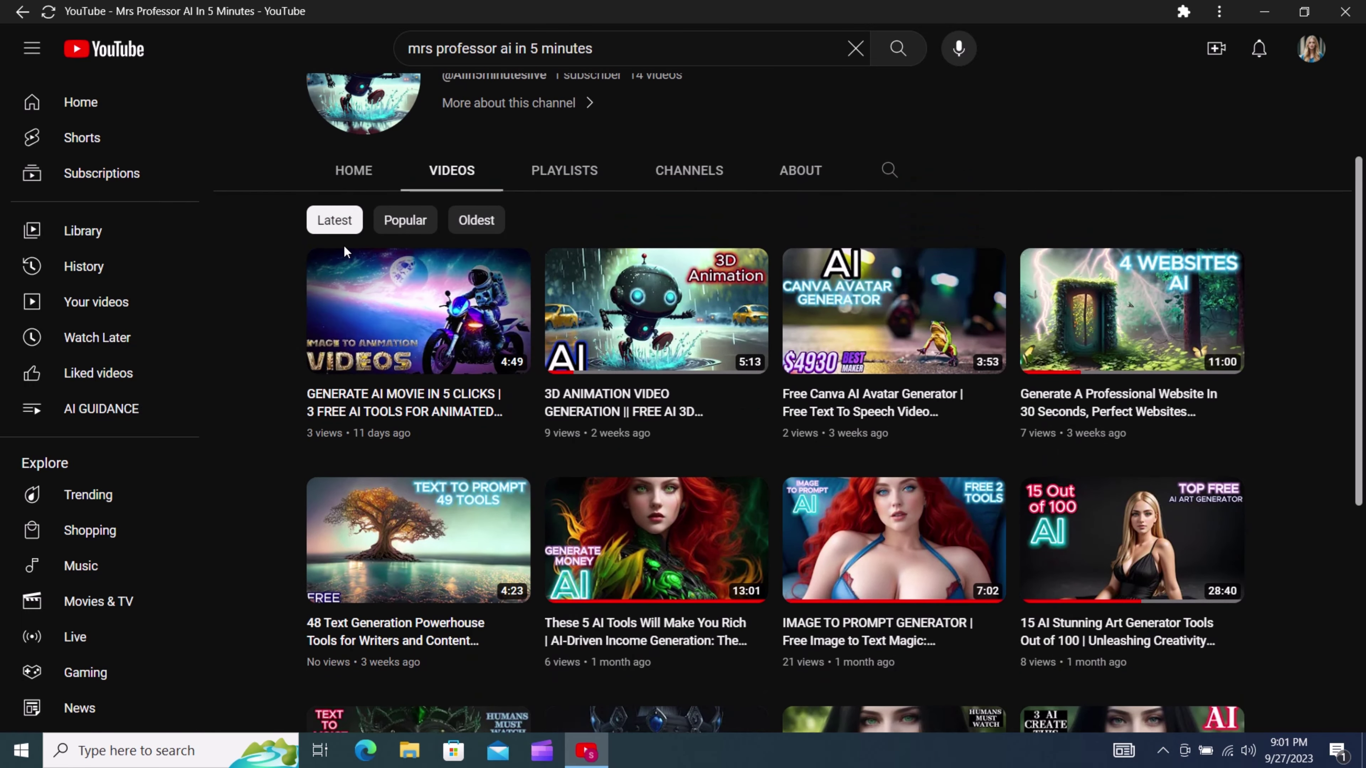
pyautogui.scroll(3, 345, 252)
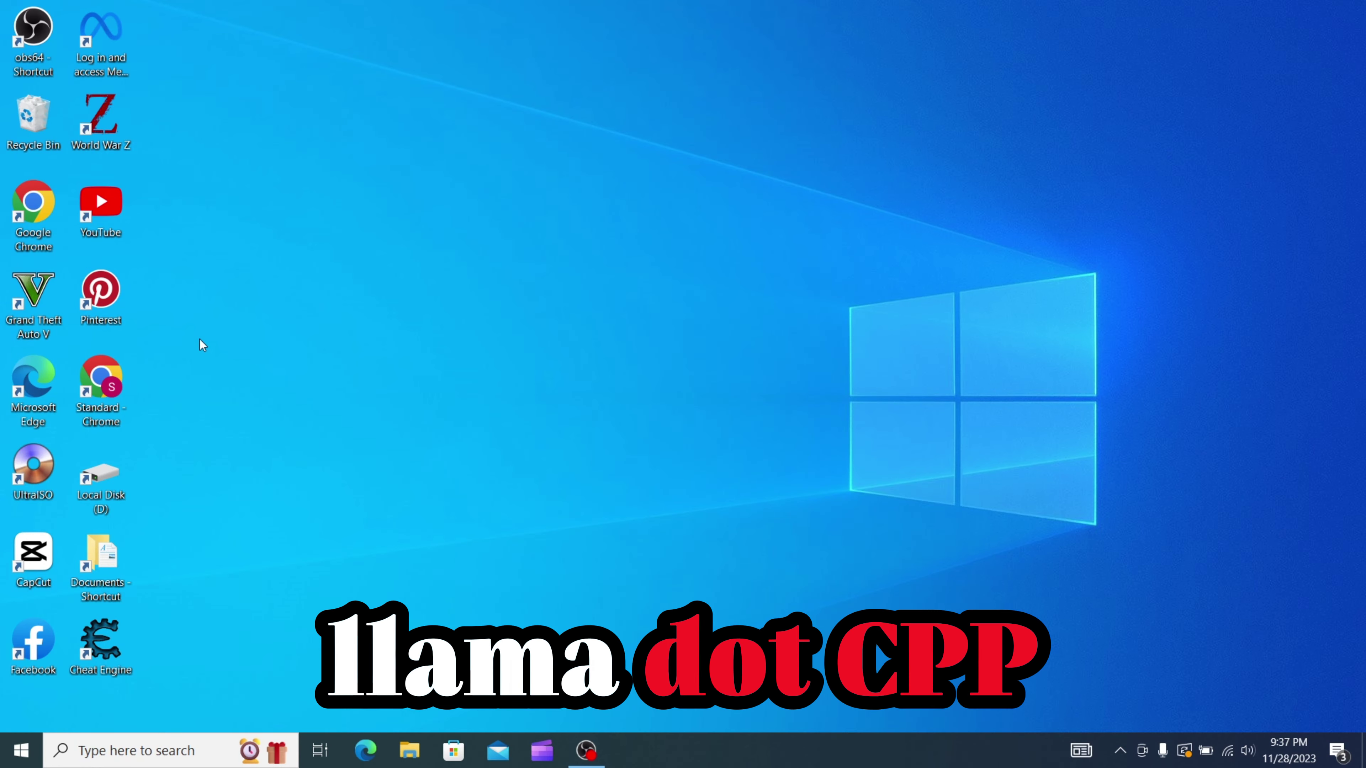
# Step: Switch to Chrome and search Google for "pinokio ai"
pyautogui.doubleClick(101, 395)
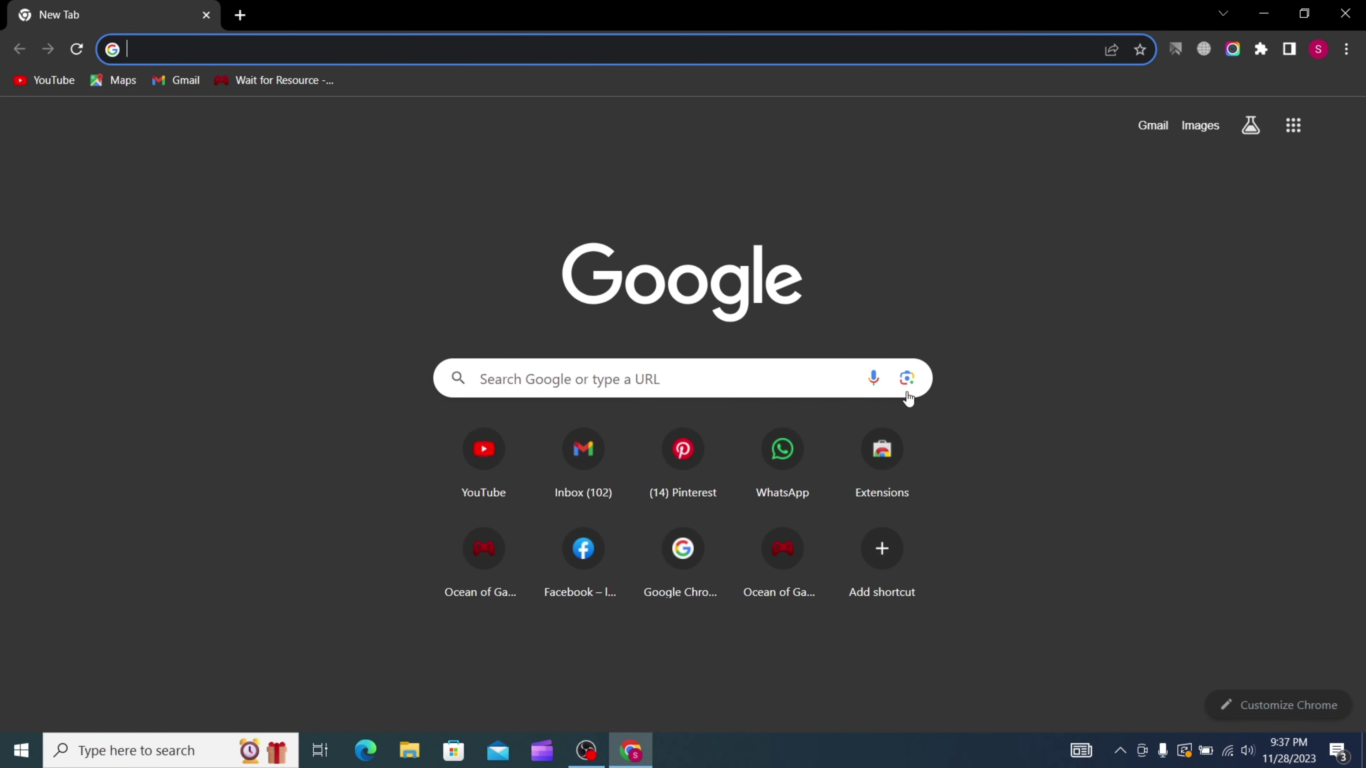
pyautogui.click(678, 379)
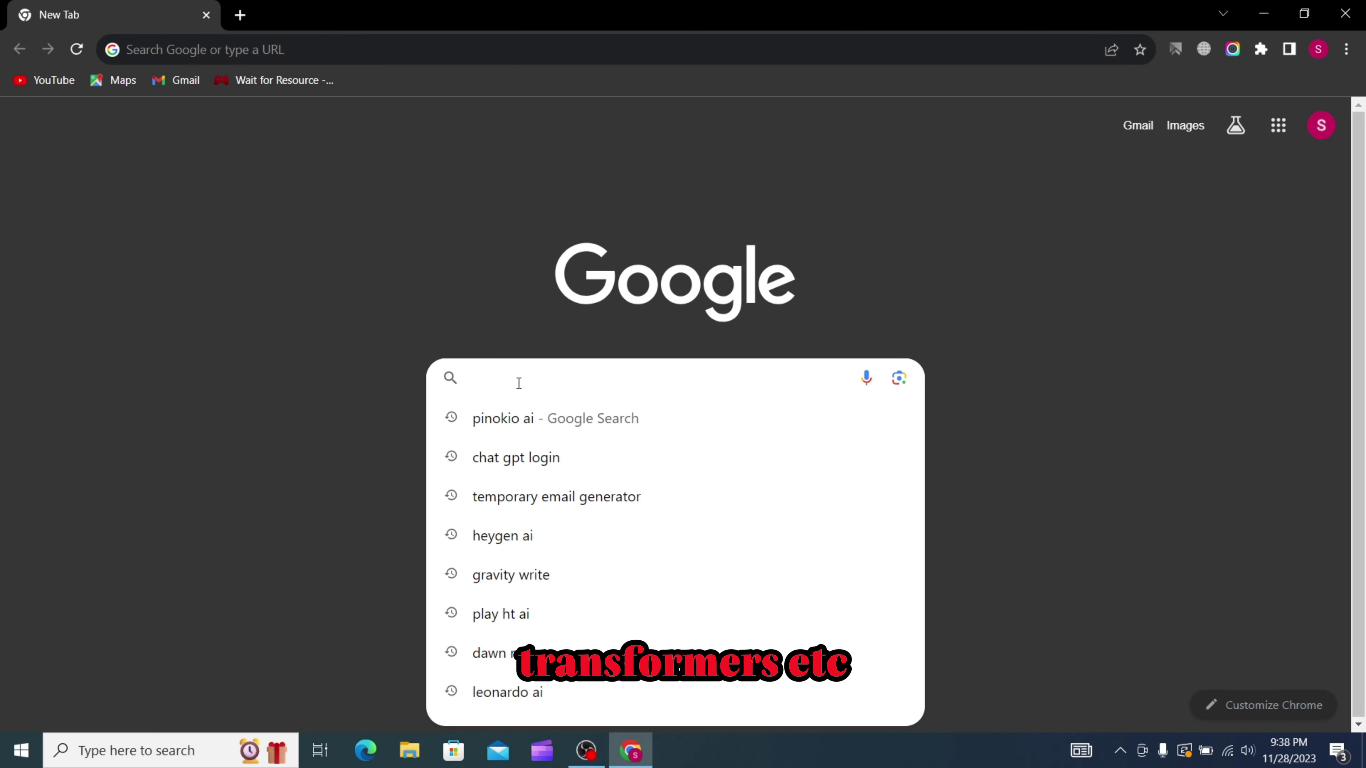
pyautogui.click(503, 418)
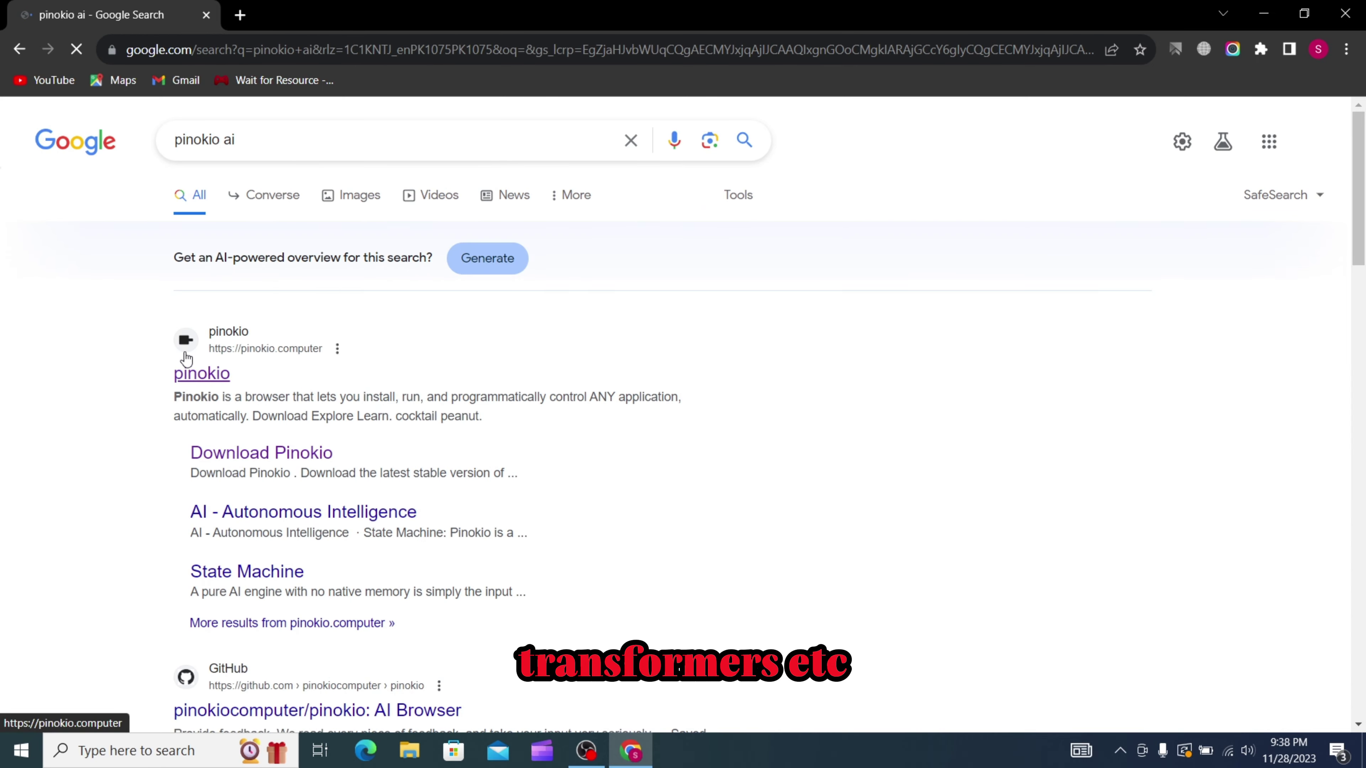
# Step: Open the pinokio.computer website from the search results and go to its Learn documentation
pyautogui.scroll(-5, 210, 370)
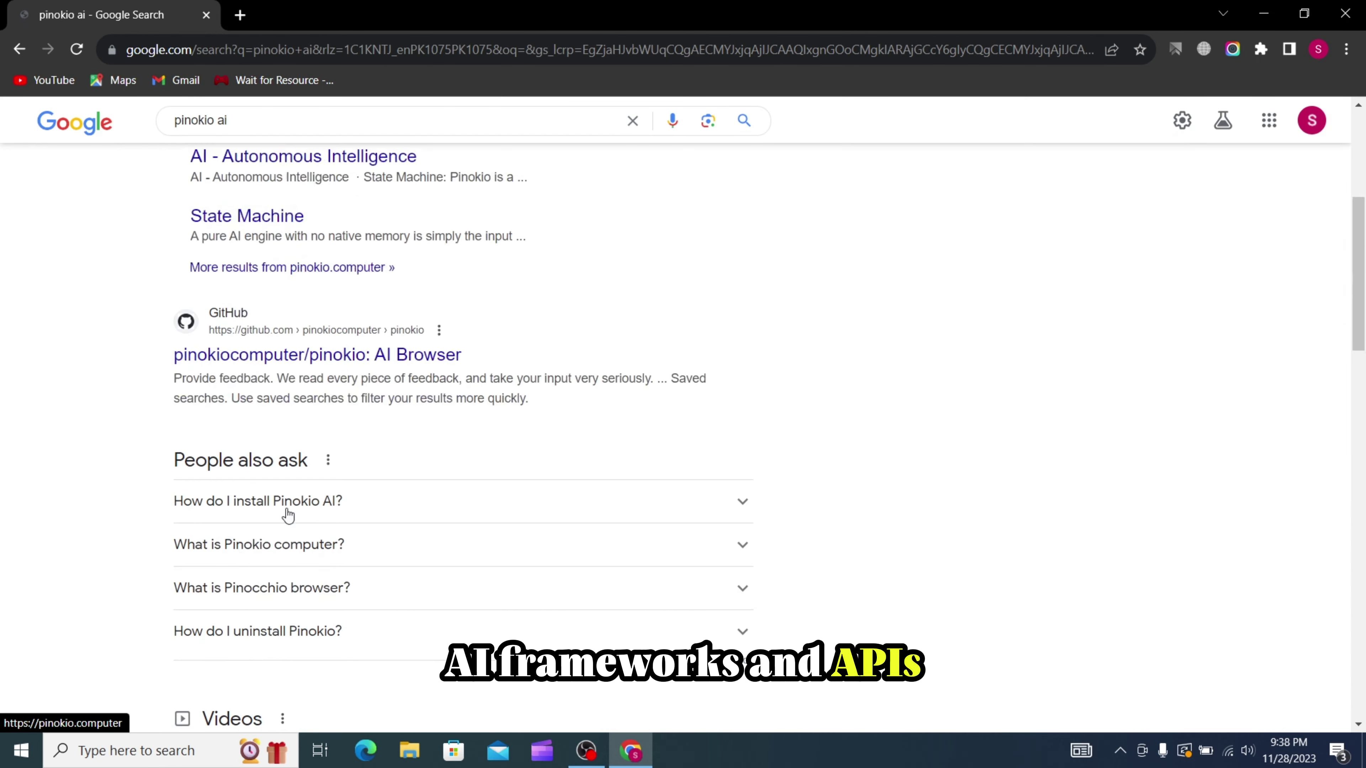
pyautogui.scroll(5, 259, 336)
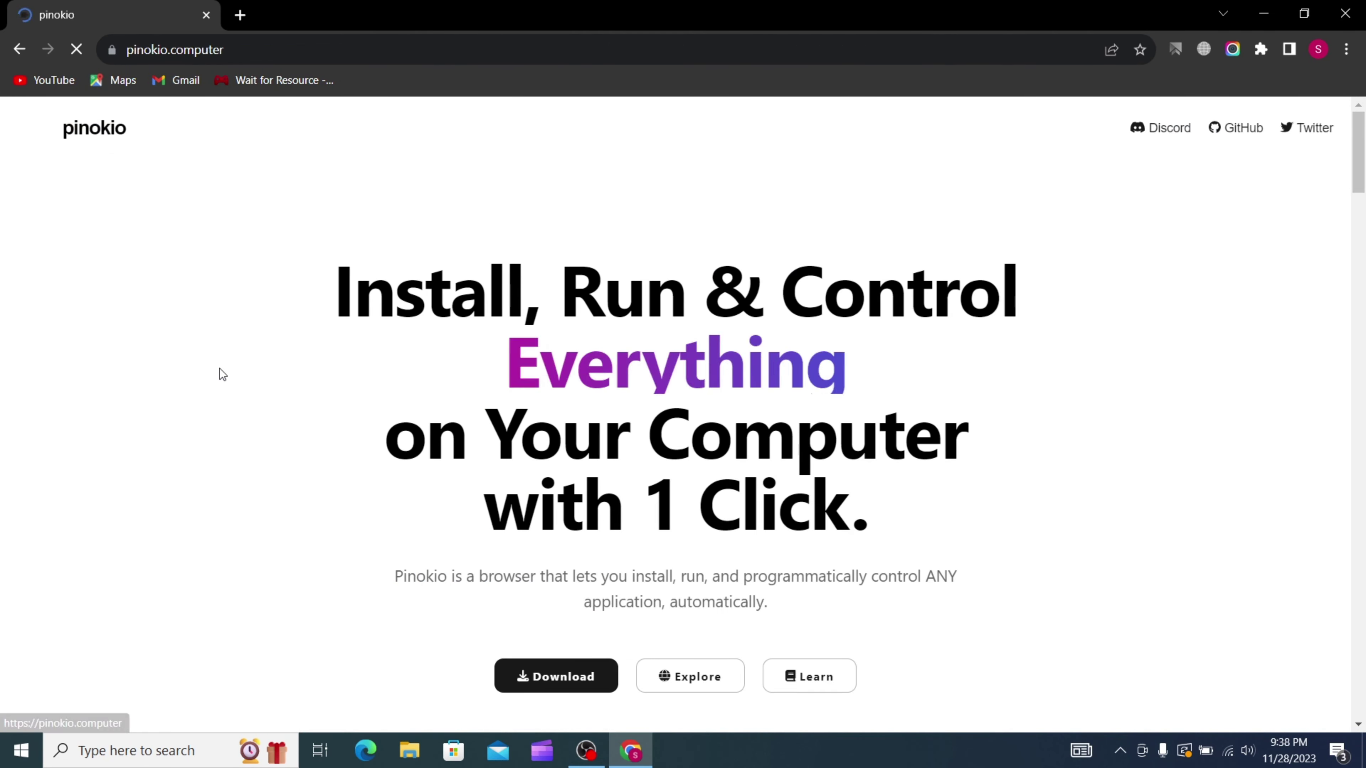
pyautogui.scroll(-3, 701, 369)
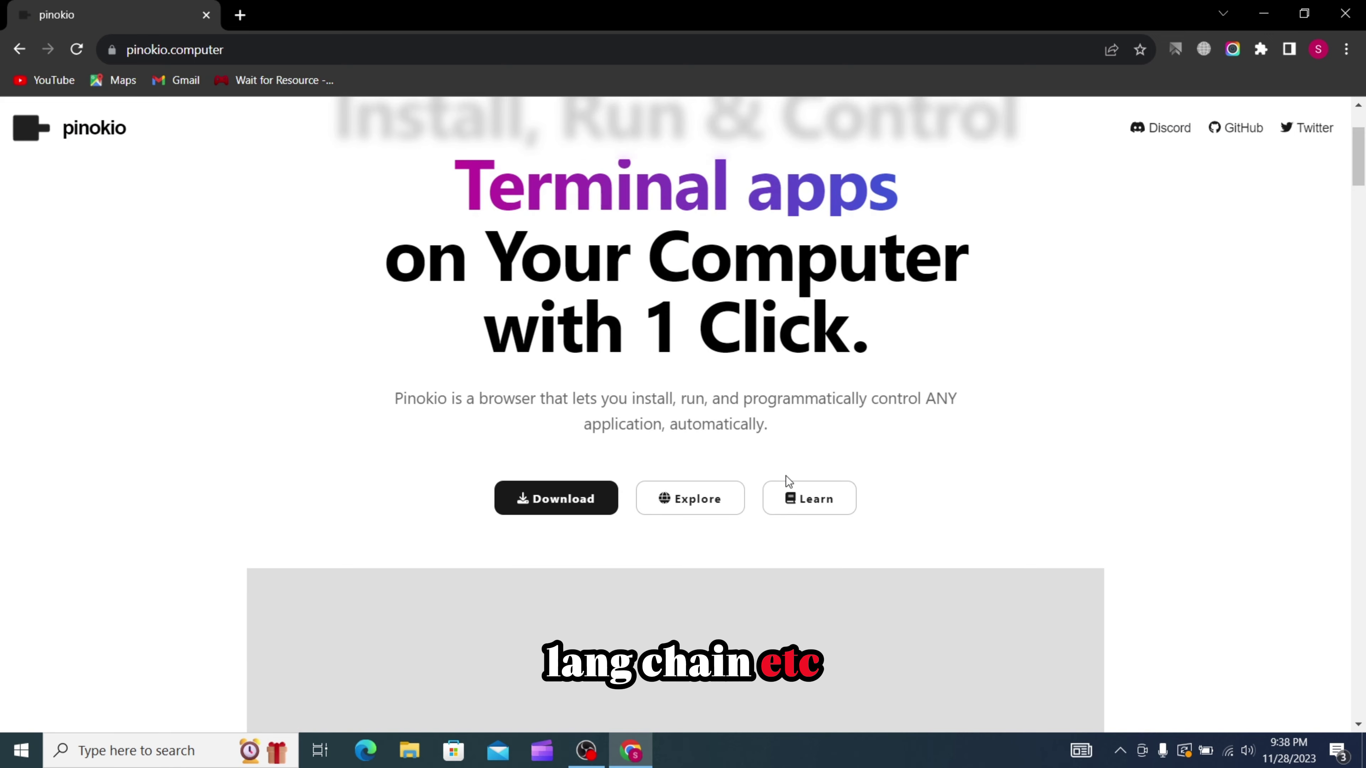
pyautogui.scroll(-2, 704, 498)
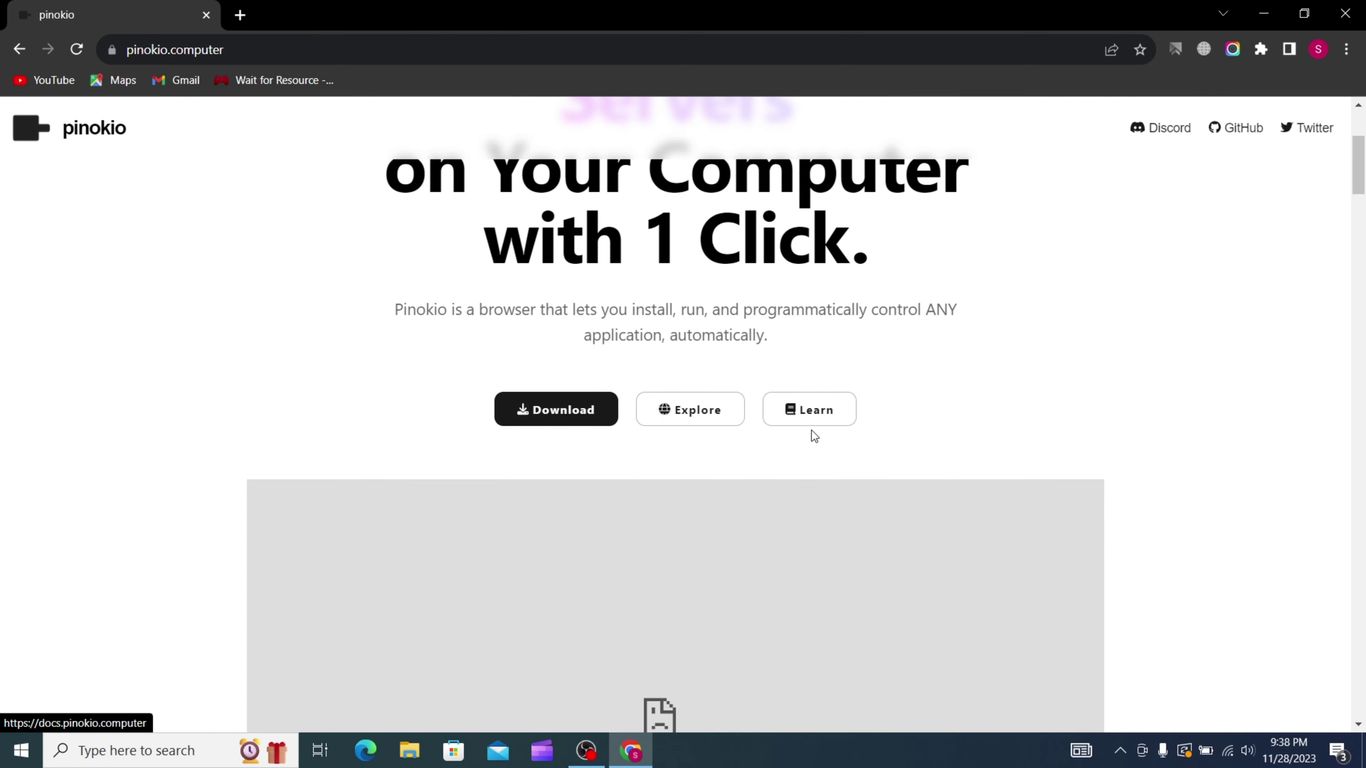
pyautogui.click(811, 423)
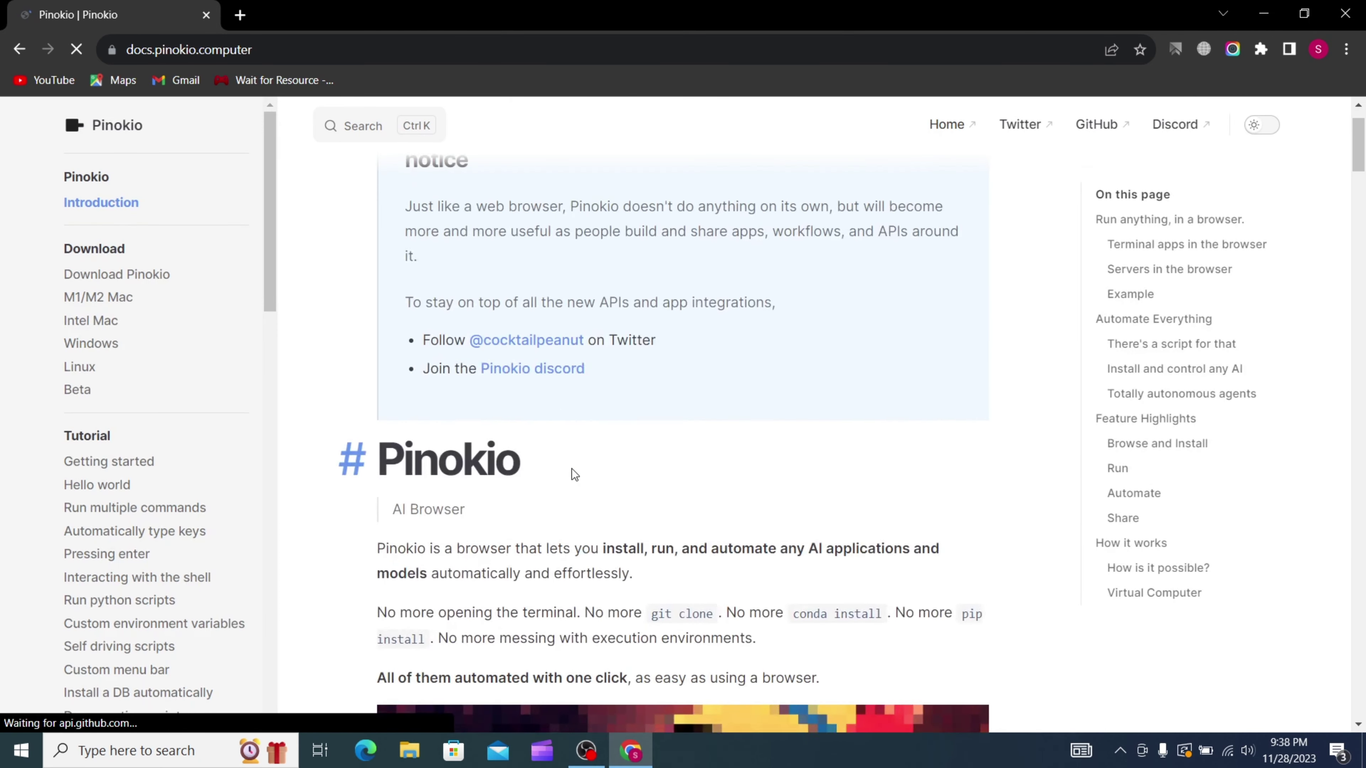
# Step: Read the Pinokio documentation introduction, including the sections on running anything, terminal apps and servers in the browser
pyautogui.scroll(1, 538, 487)
pyautogui.scroll(-3, 473, 501)
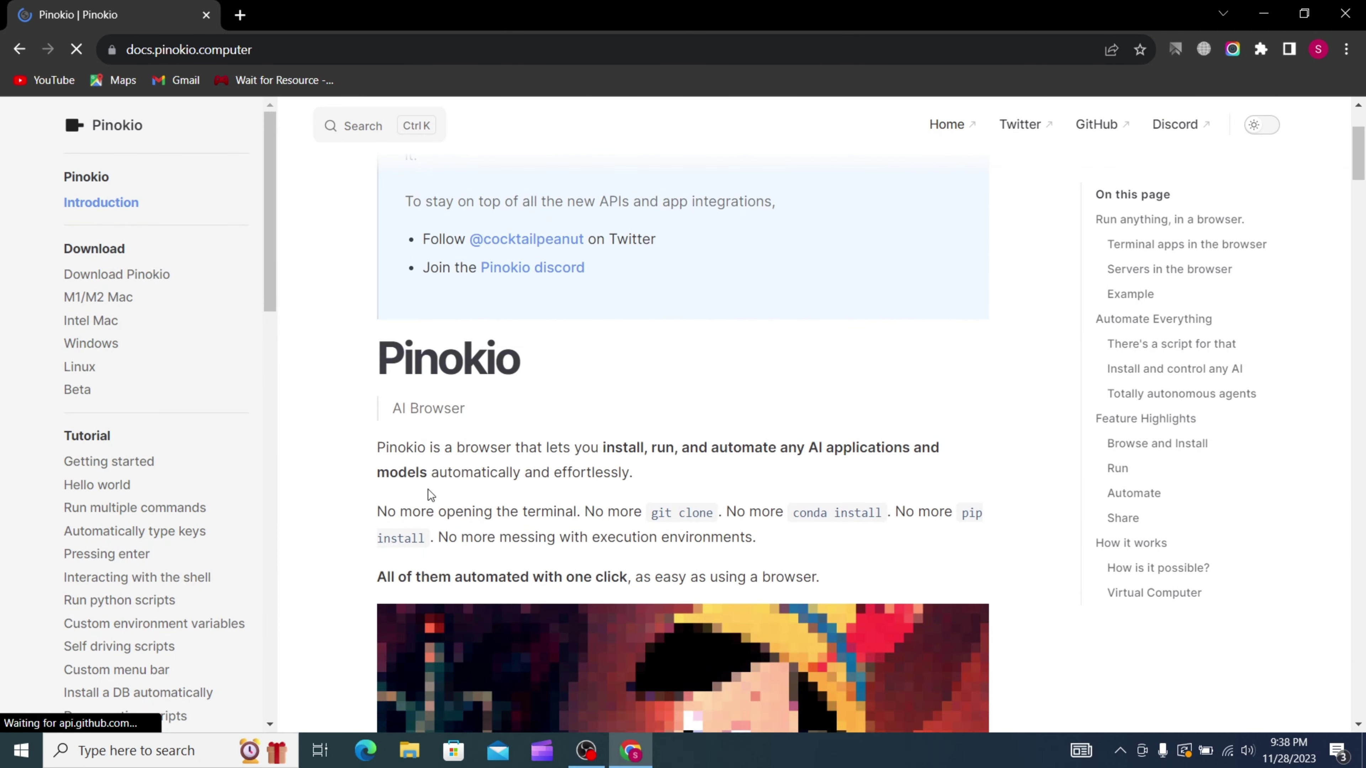
pyautogui.scroll(-2, 635, 489)
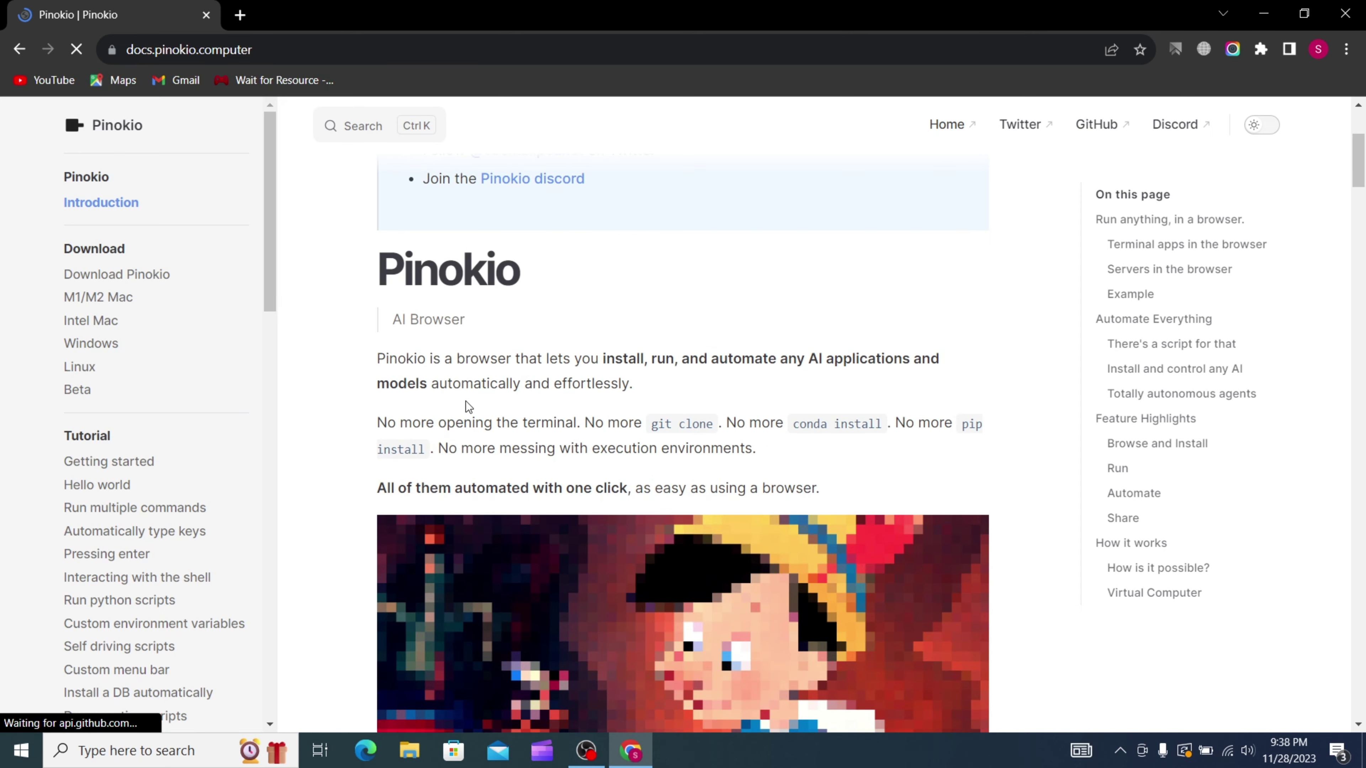
pyautogui.scroll(-2, 572, 401)
pyautogui.scroll(-2, 495, 333)
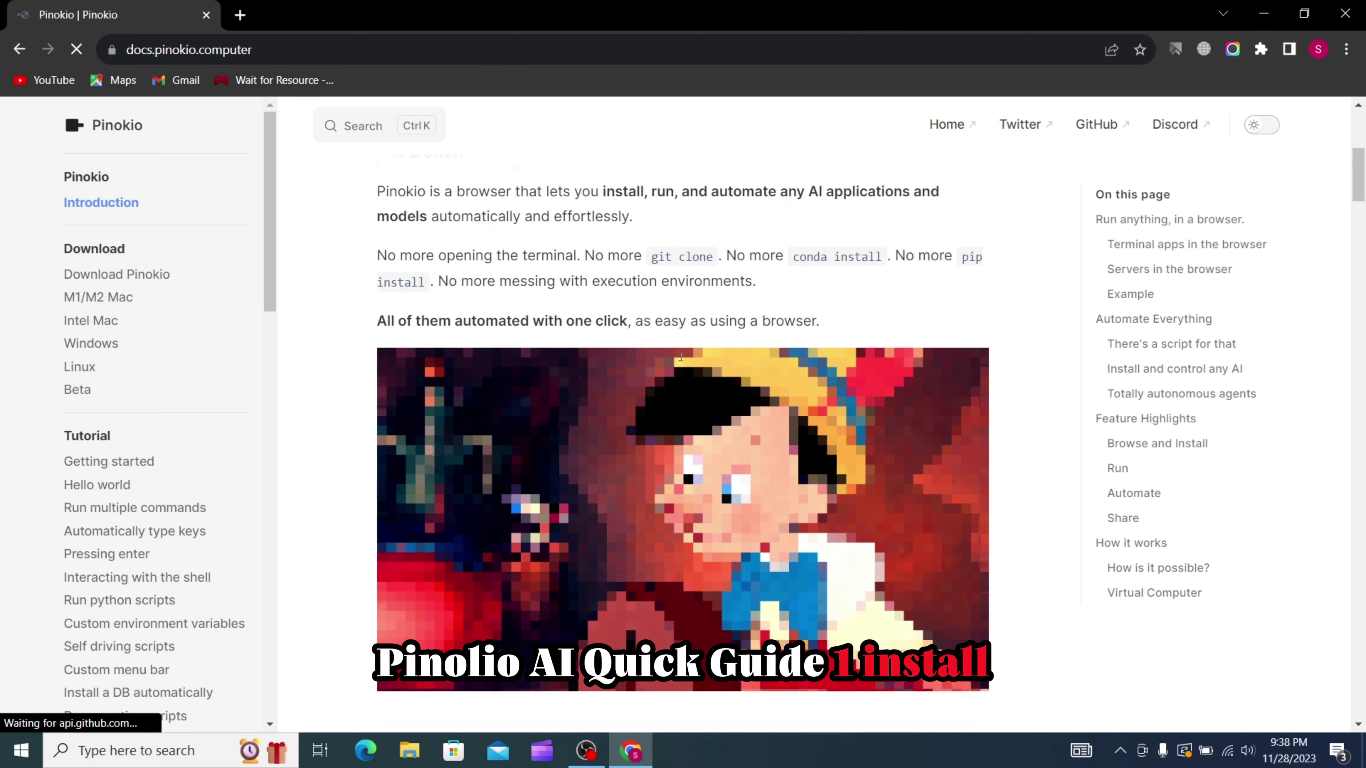
pyautogui.scroll(-8, 565, 355)
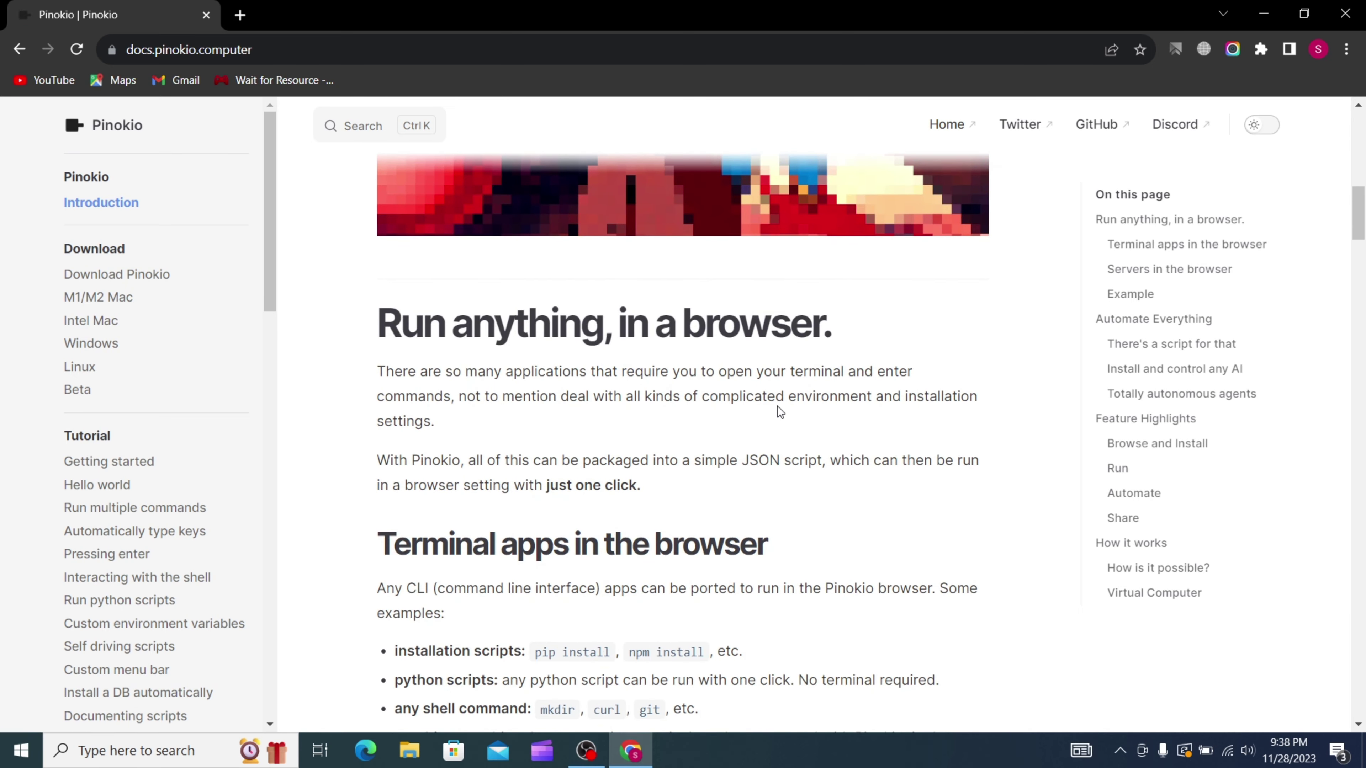
pyautogui.scroll(-5, 571, 311)
pyautogui.scroll(5, 629, 386)
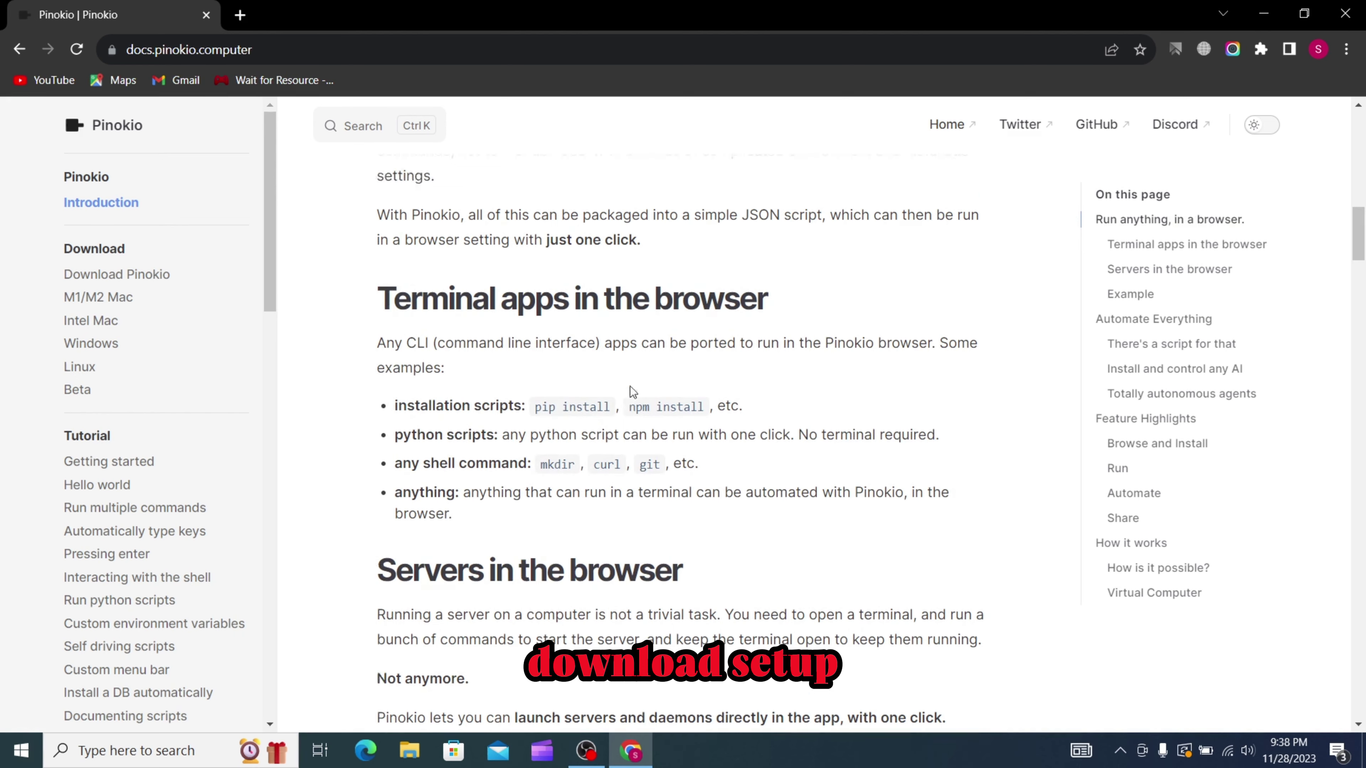
pyautogui.scroll(-3, 668, 486)
pyautogui.scroll(-8, 497, 468)
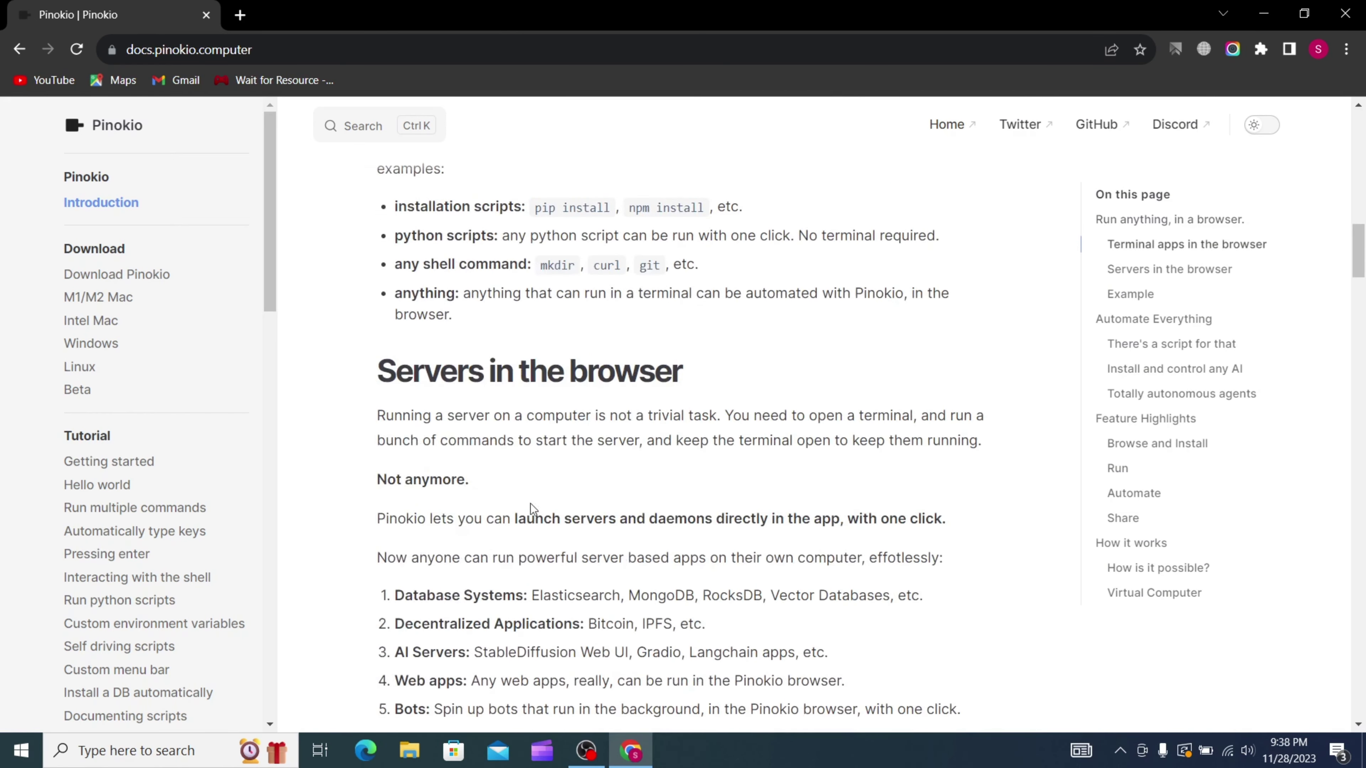
# Step: Finish skimming the documentation introduction, return to the Pinokio home page and go to its Explore section
pyautogui.scroll(-10, 863, 472)
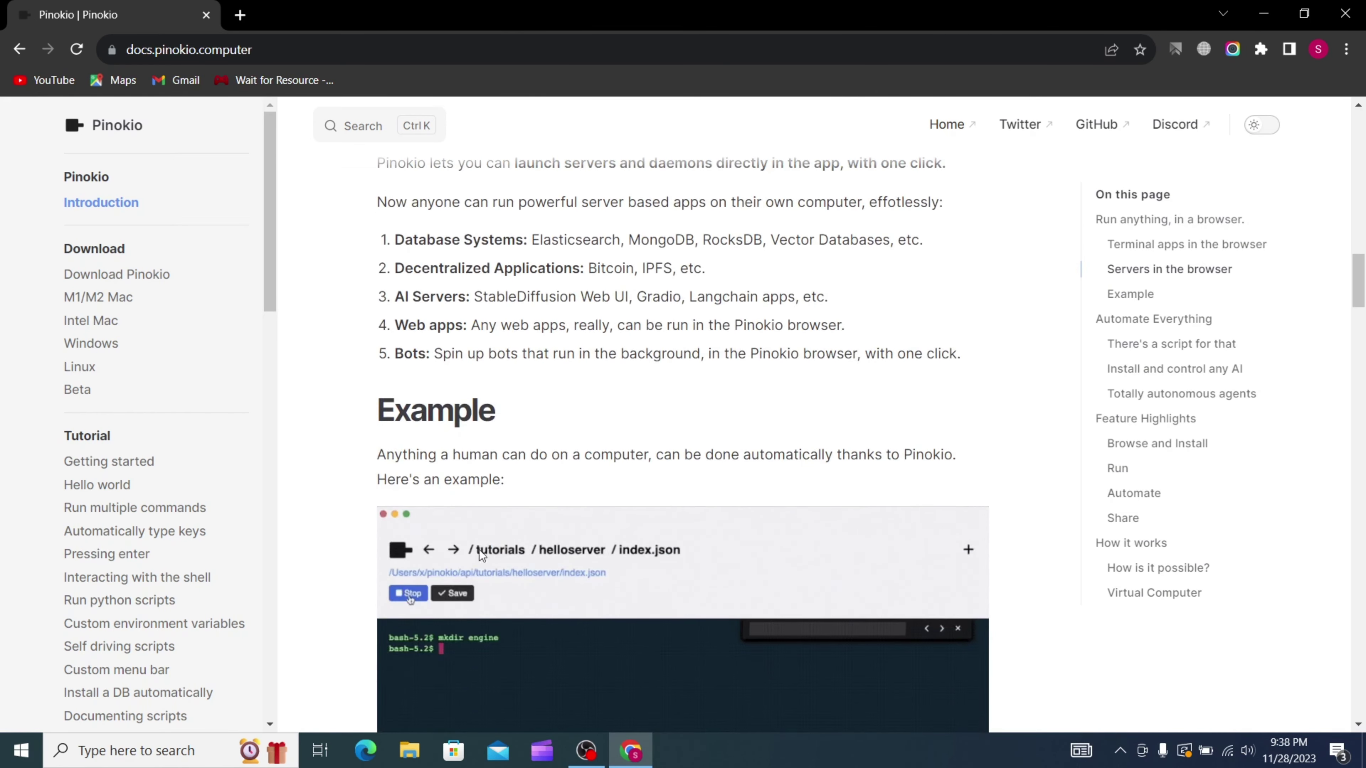
pyautogui.scroll(7, 576, 541)
pyautogui.scroll(20, 577, 540)
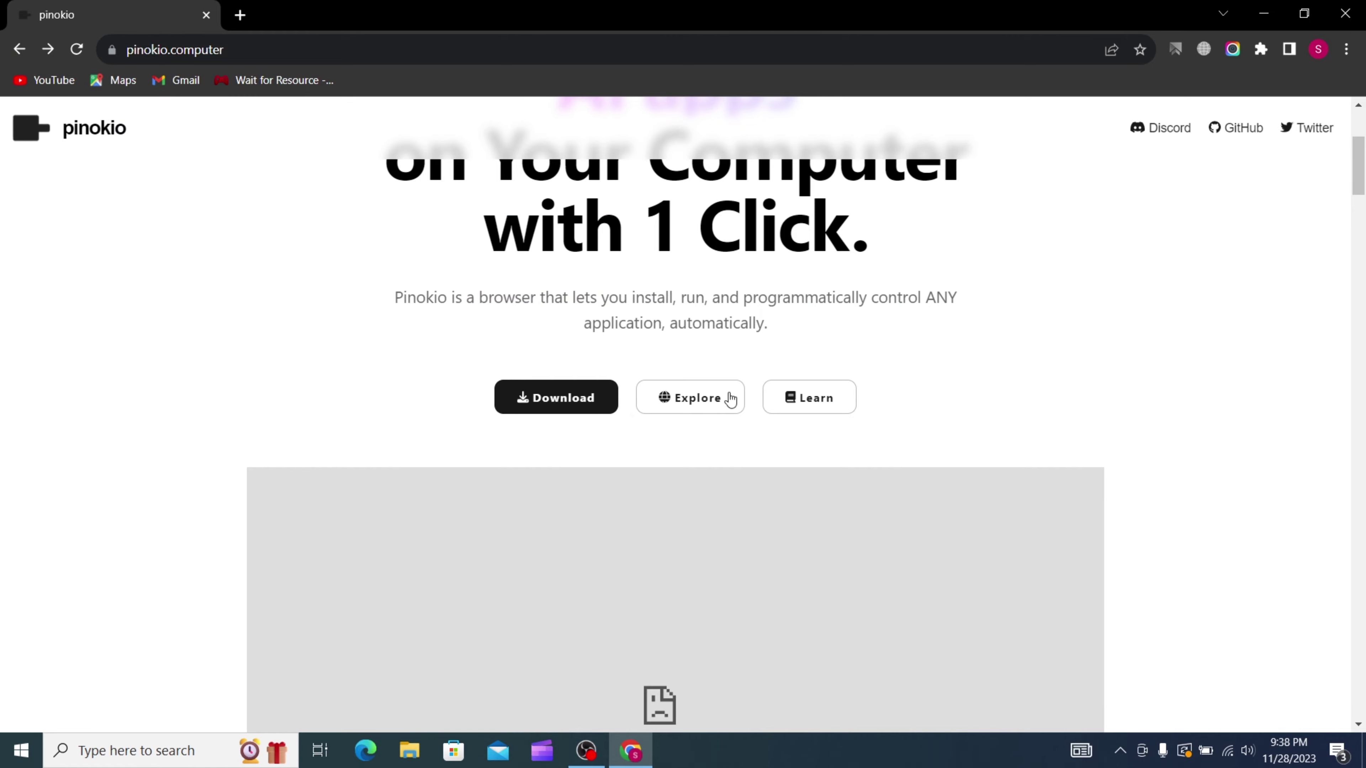
pyautogui.click(702, 395)
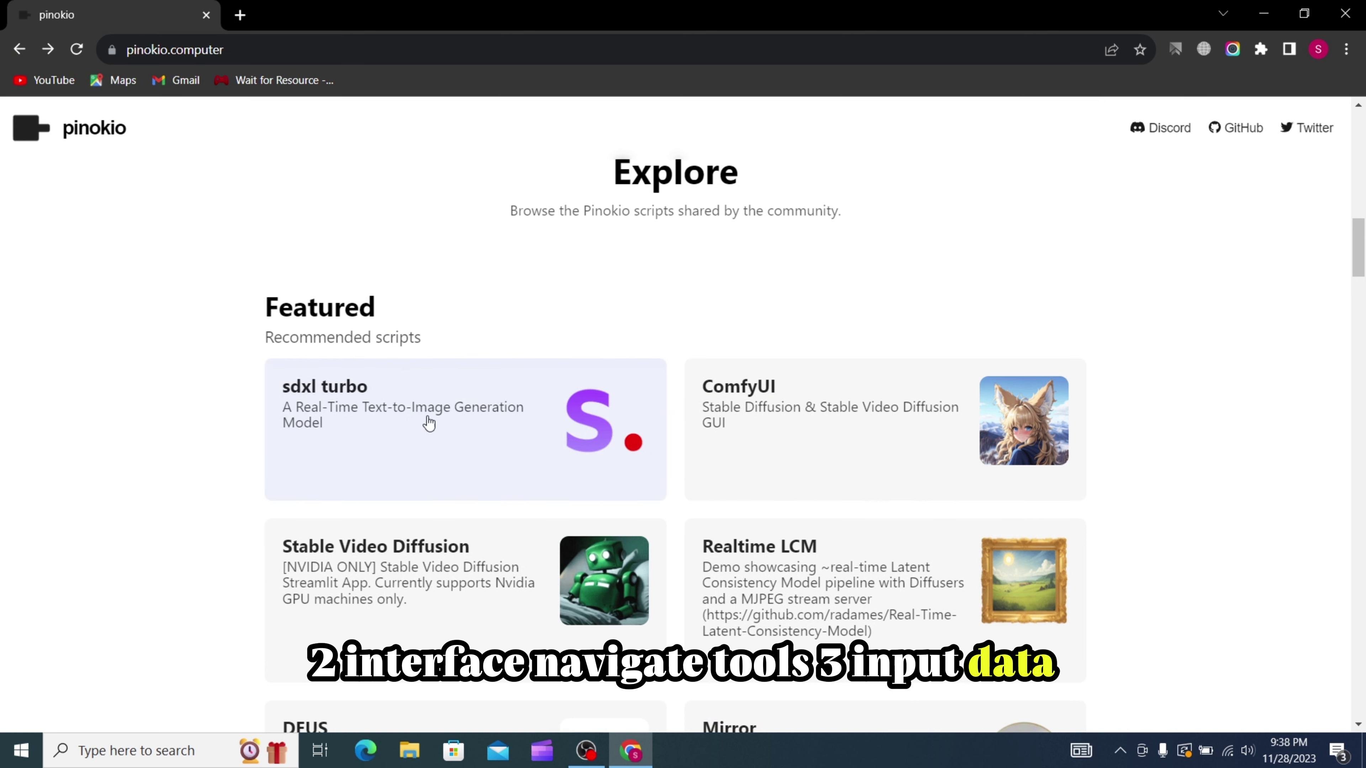
# Step: Browse the Featured scripts in the Explore section, from sdxl turbo and Stable Video Diffusion through to the audio tools
pyautogui.scroll(-5, 831, 433)
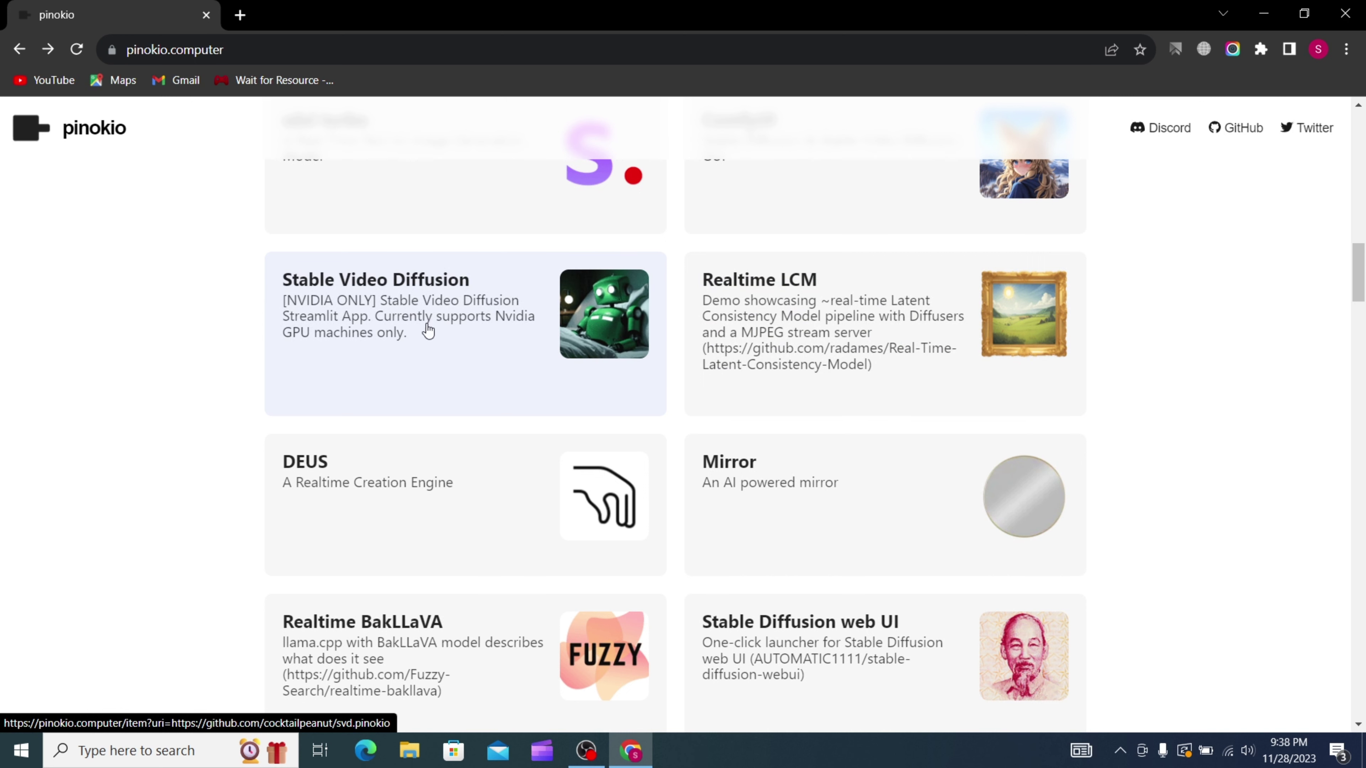
pyautogui.scroll(-3, 428, 330)
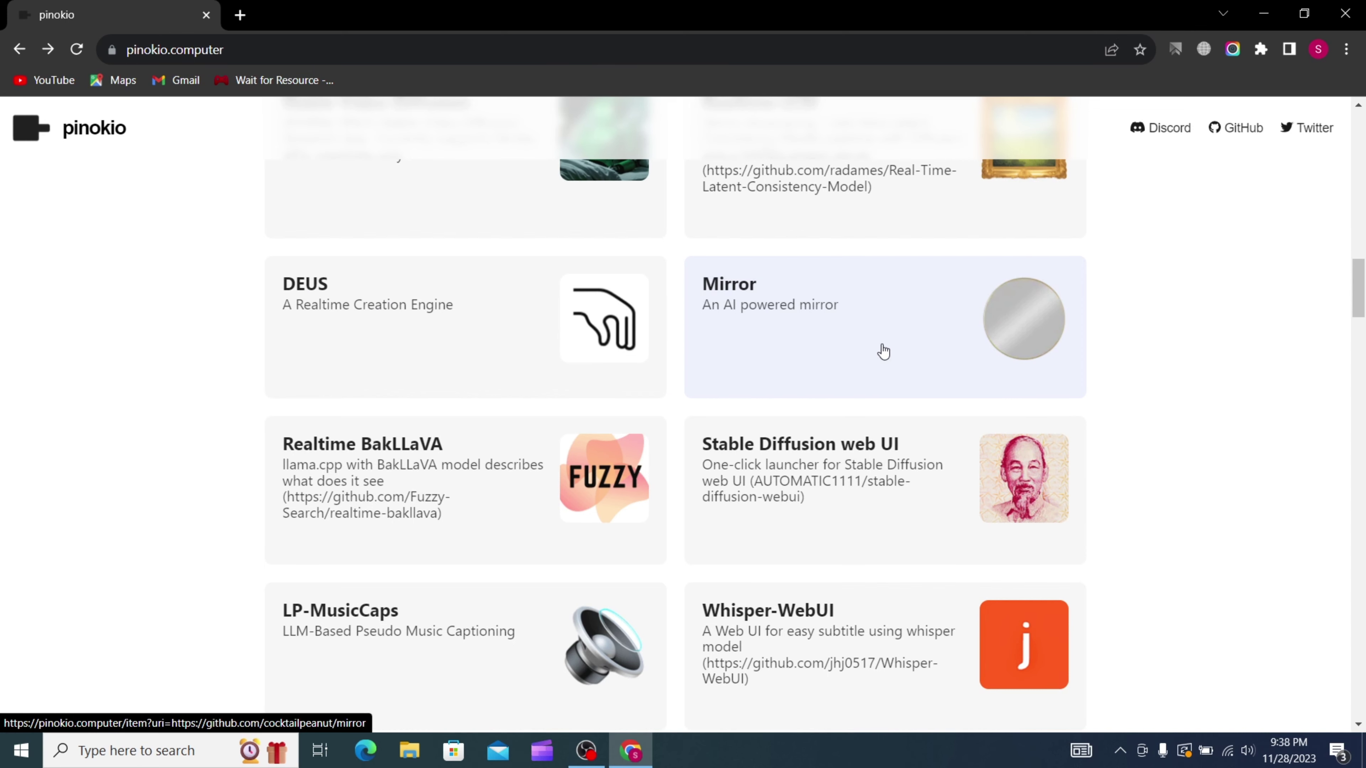
pyautogui.scroll(-3, 884, 351)
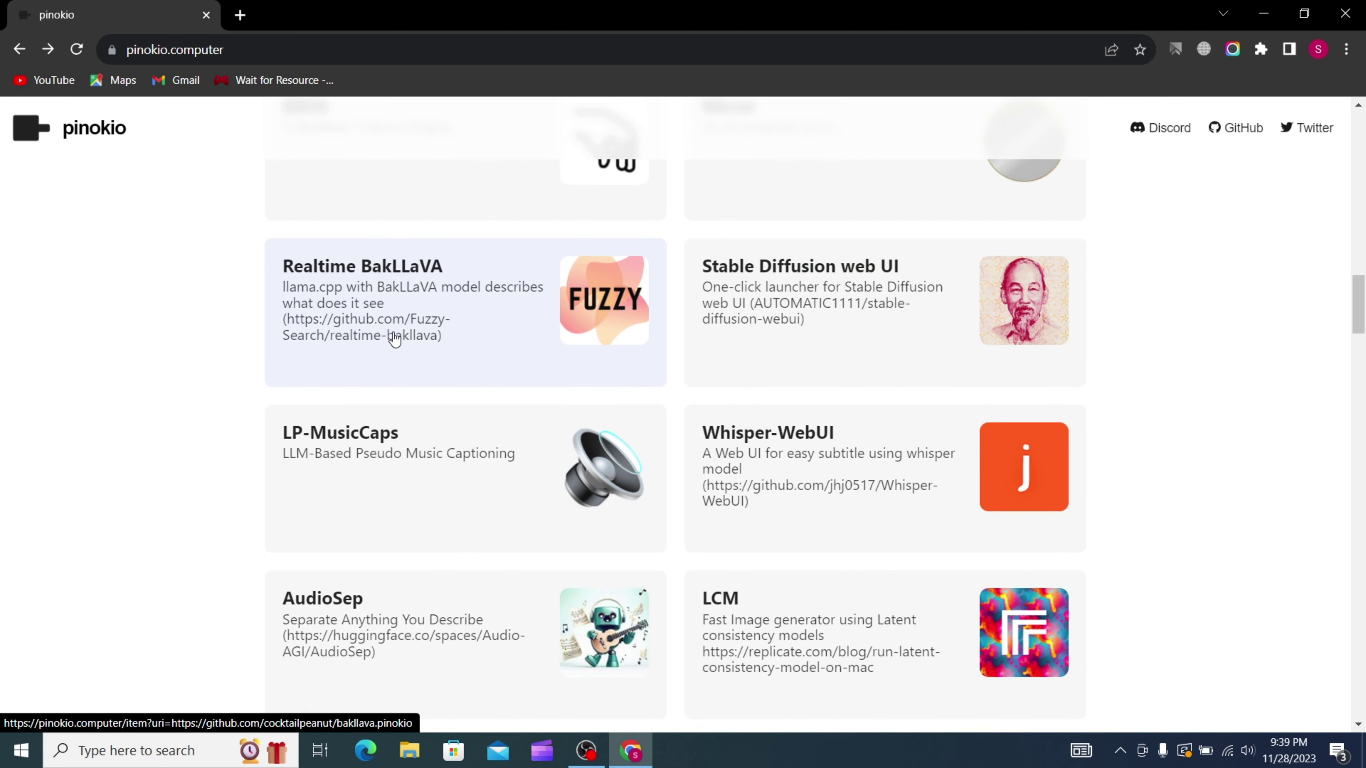
pyautogui.scroll(-2, 353, 347)
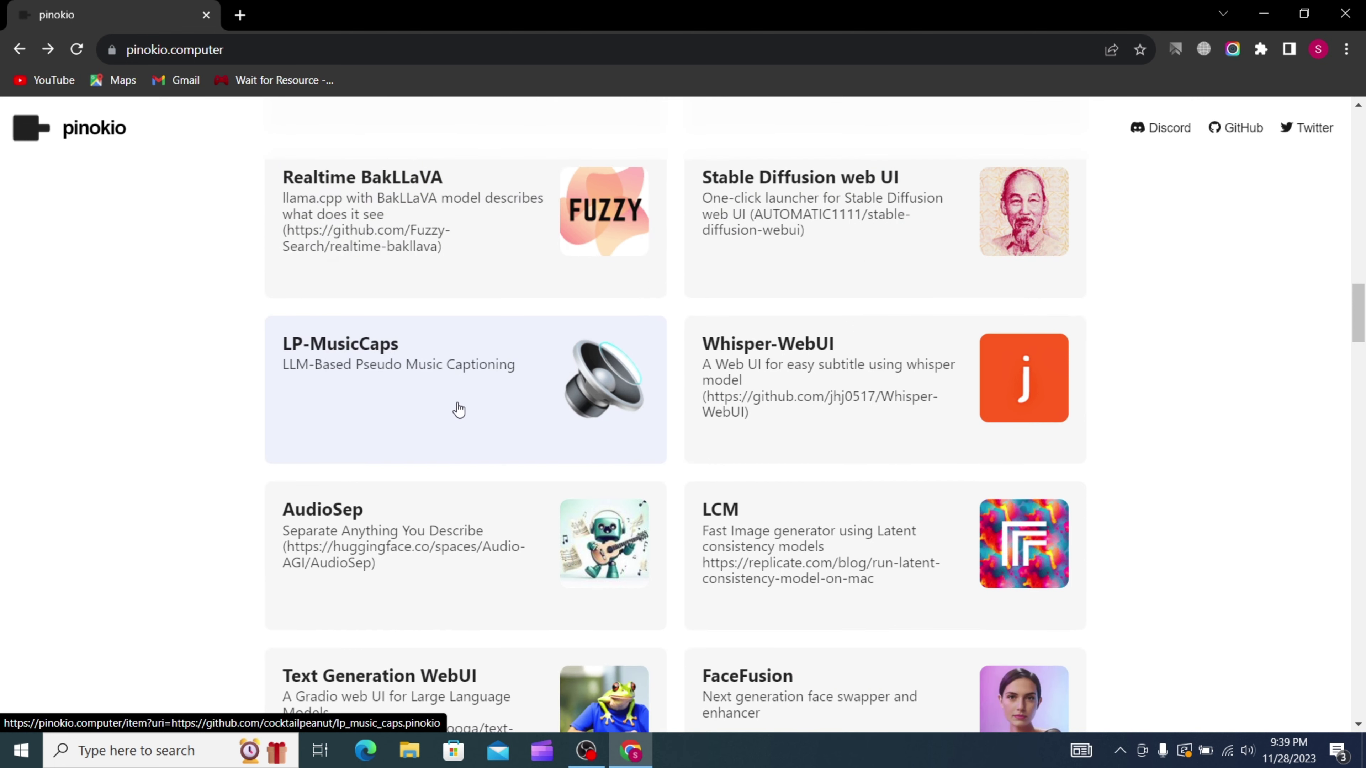
pyautogui.scroll(-3, 851, 398)
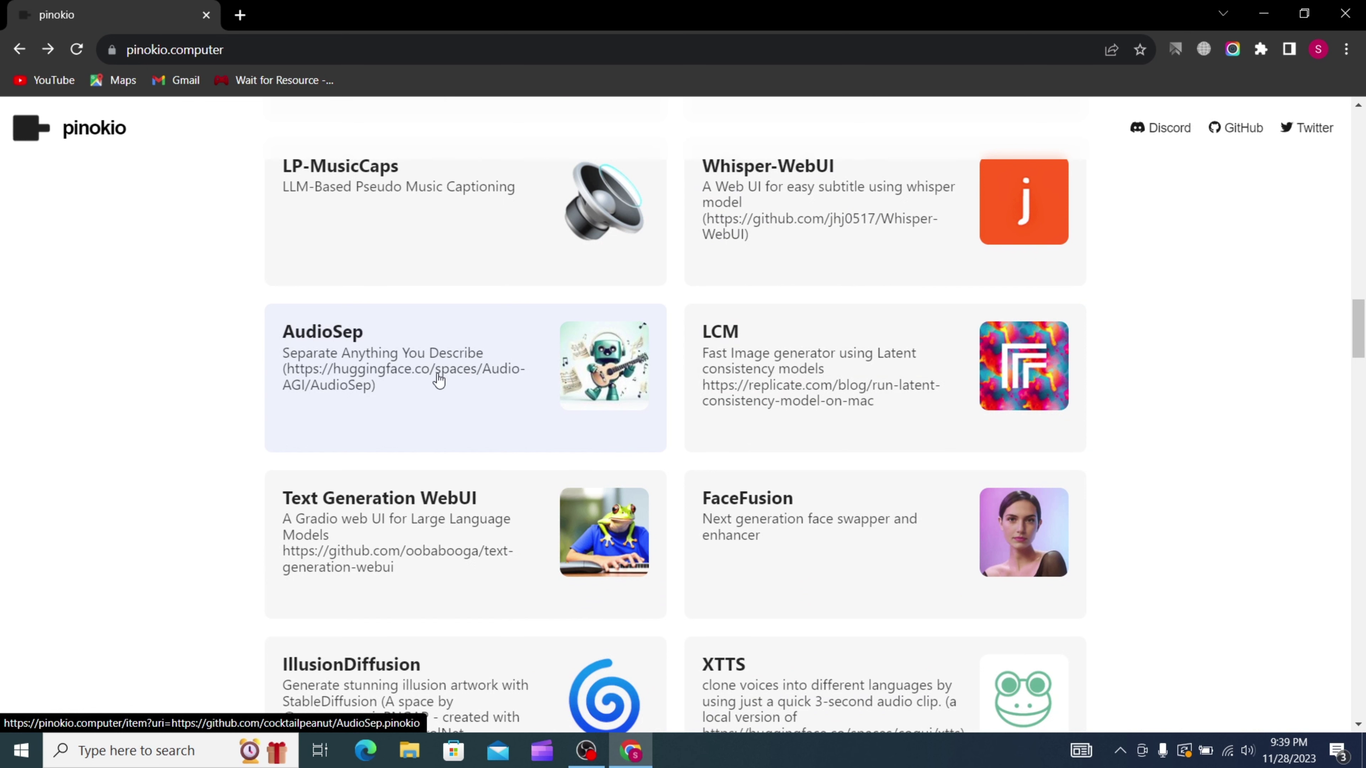
pyautogui.scroll(-3, 820, 392)
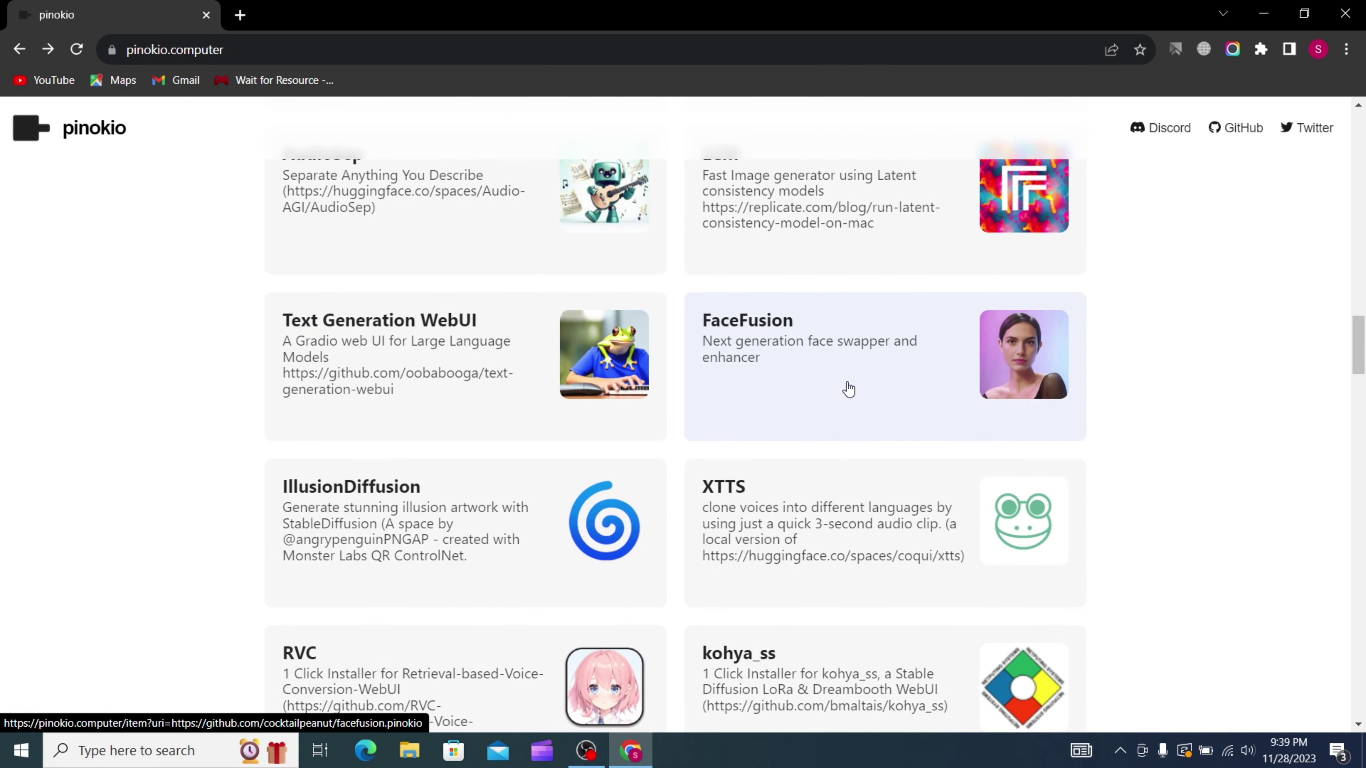
pyautogui.scroll(-3, 299, 391)
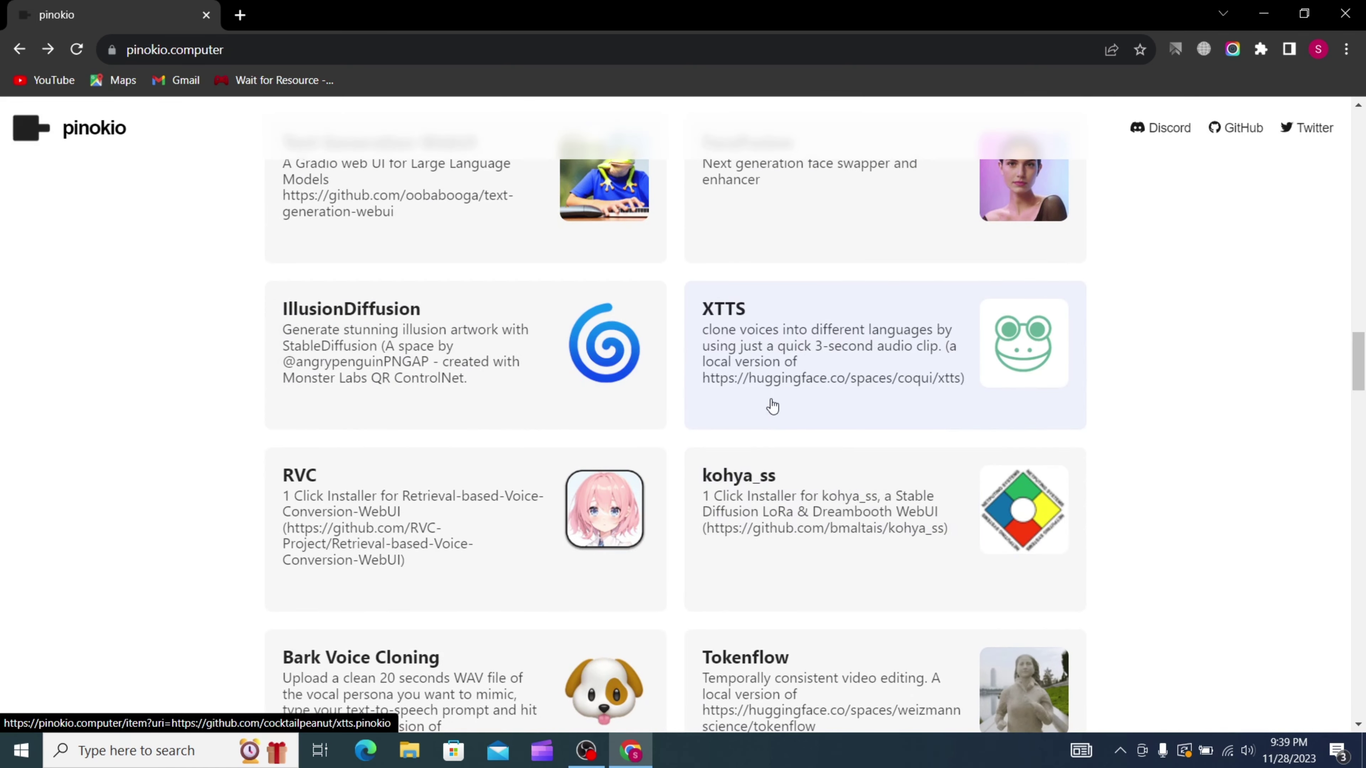
pyautogui.scroll(-3, 408, 522)
pyautogui.scroll(-3, 645, 514)
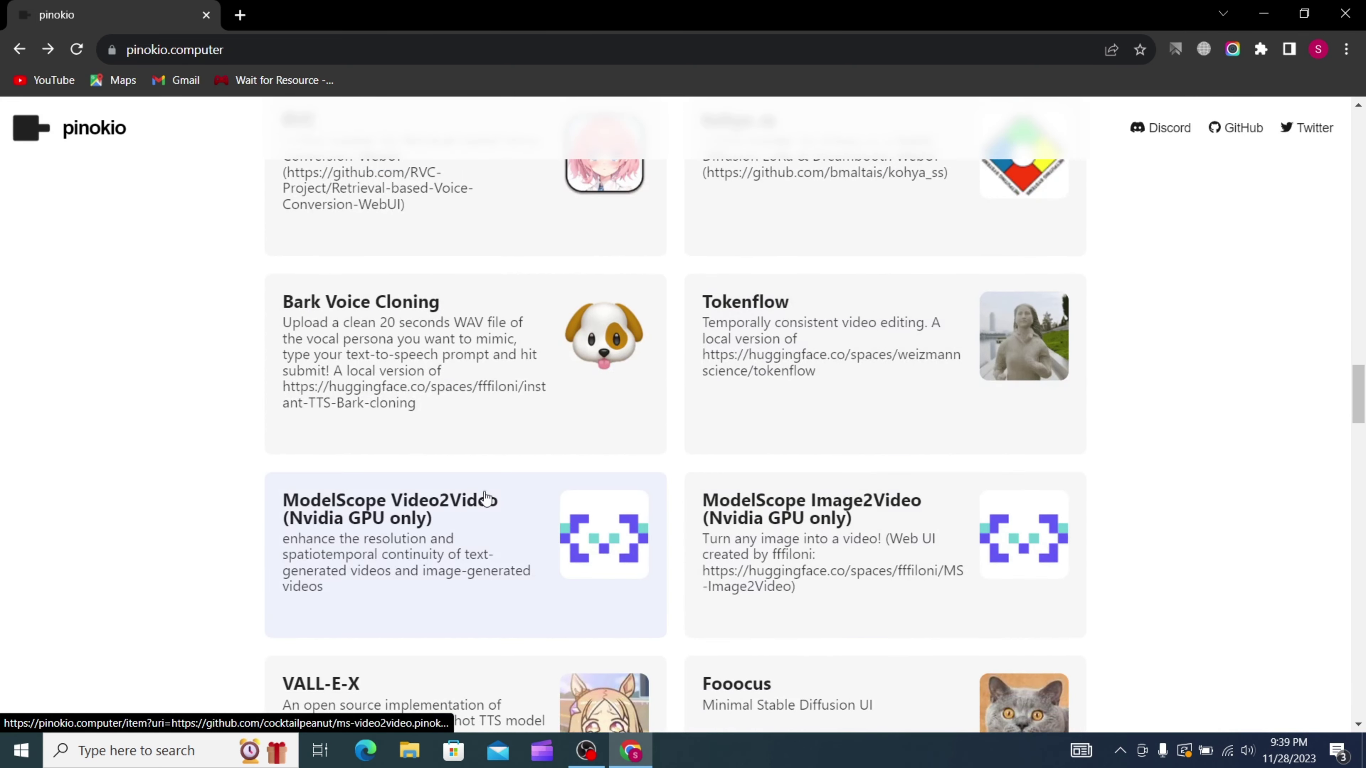
pyautogui.scroll(-2, 455, 501)
pyautogui.scroll(-3, 490, 492)
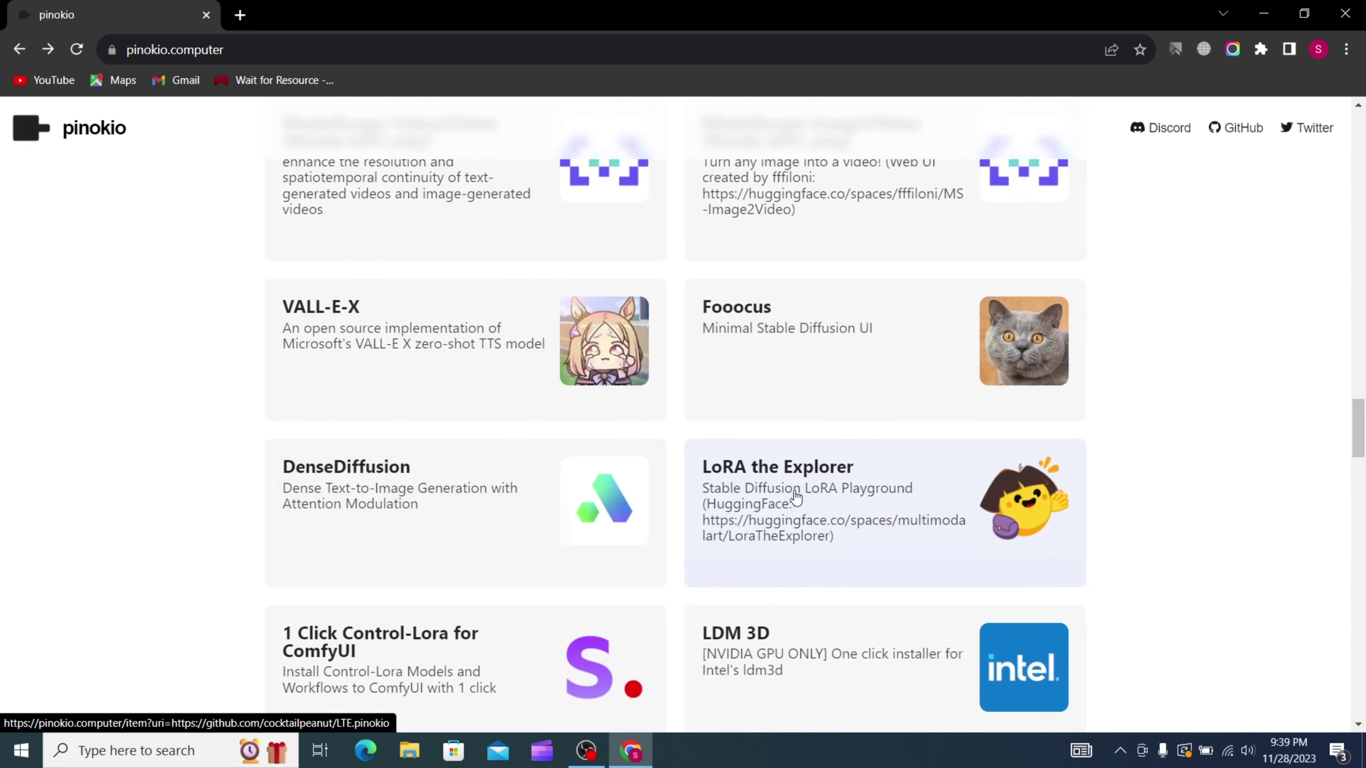
pyautogui.scroll(-3, 657, 488)
pyautogui.scroll(-3, 471, 493)
pyautogui.scroll(-6, 741, 468)
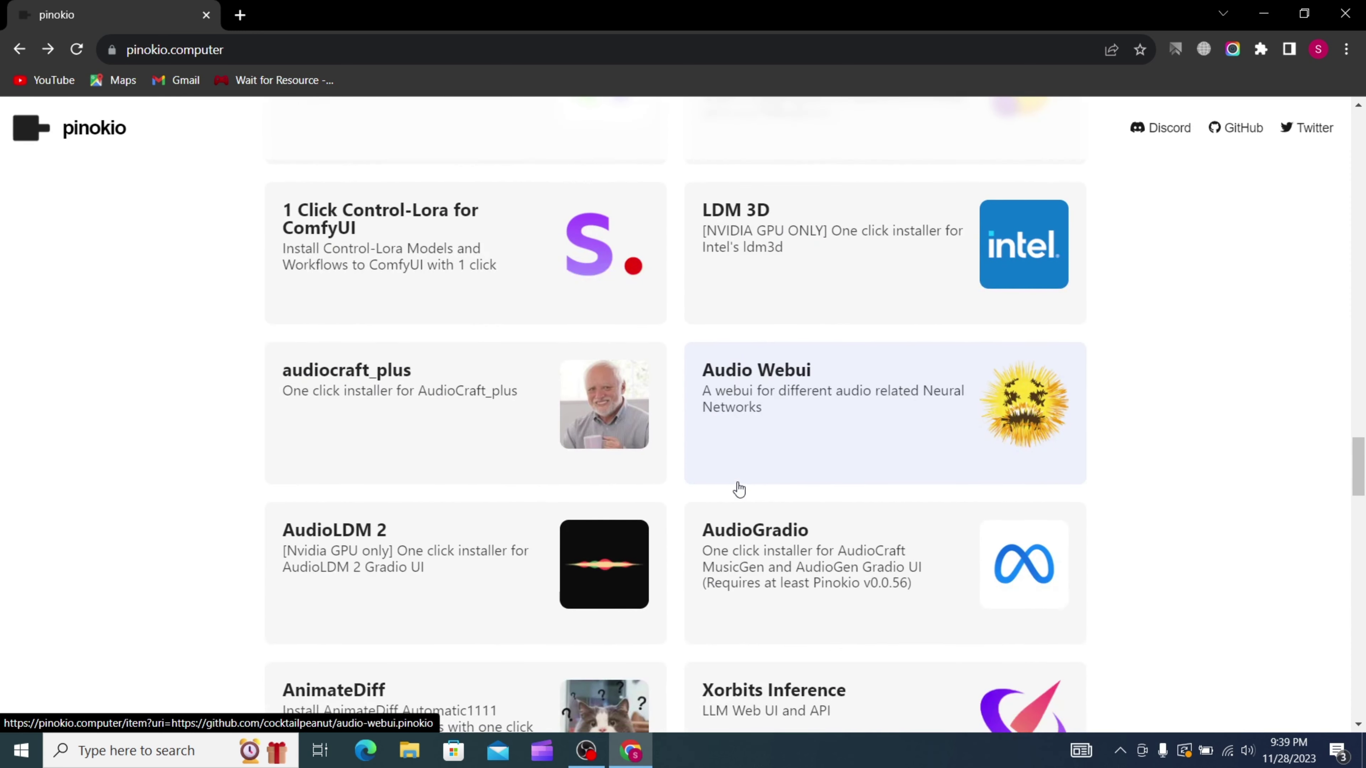
# Step: Look through the Latest community scripts tagged 'pinokio' on GitHub, down to the end of the list
pyautogui.scroll(-9, 767, 472)
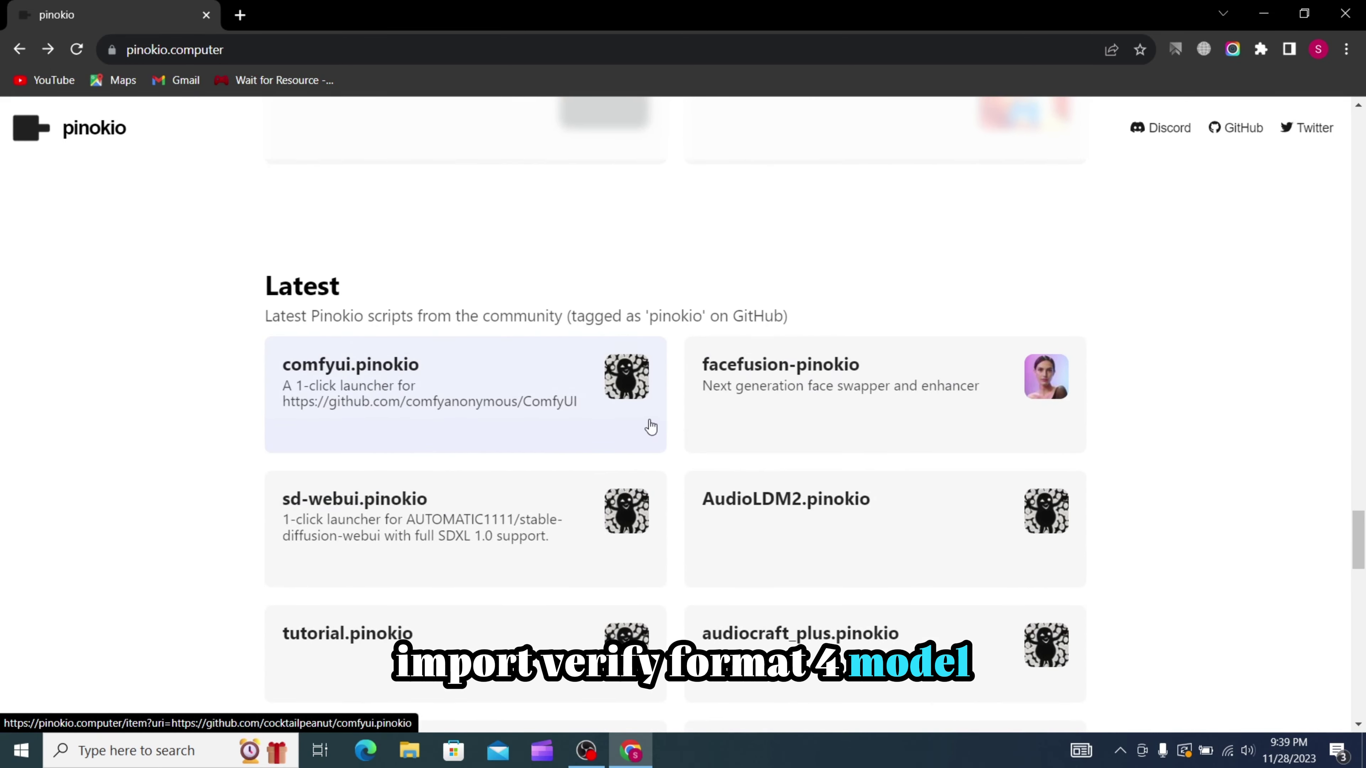
pyautogui.scroll(-8, 650, 426)
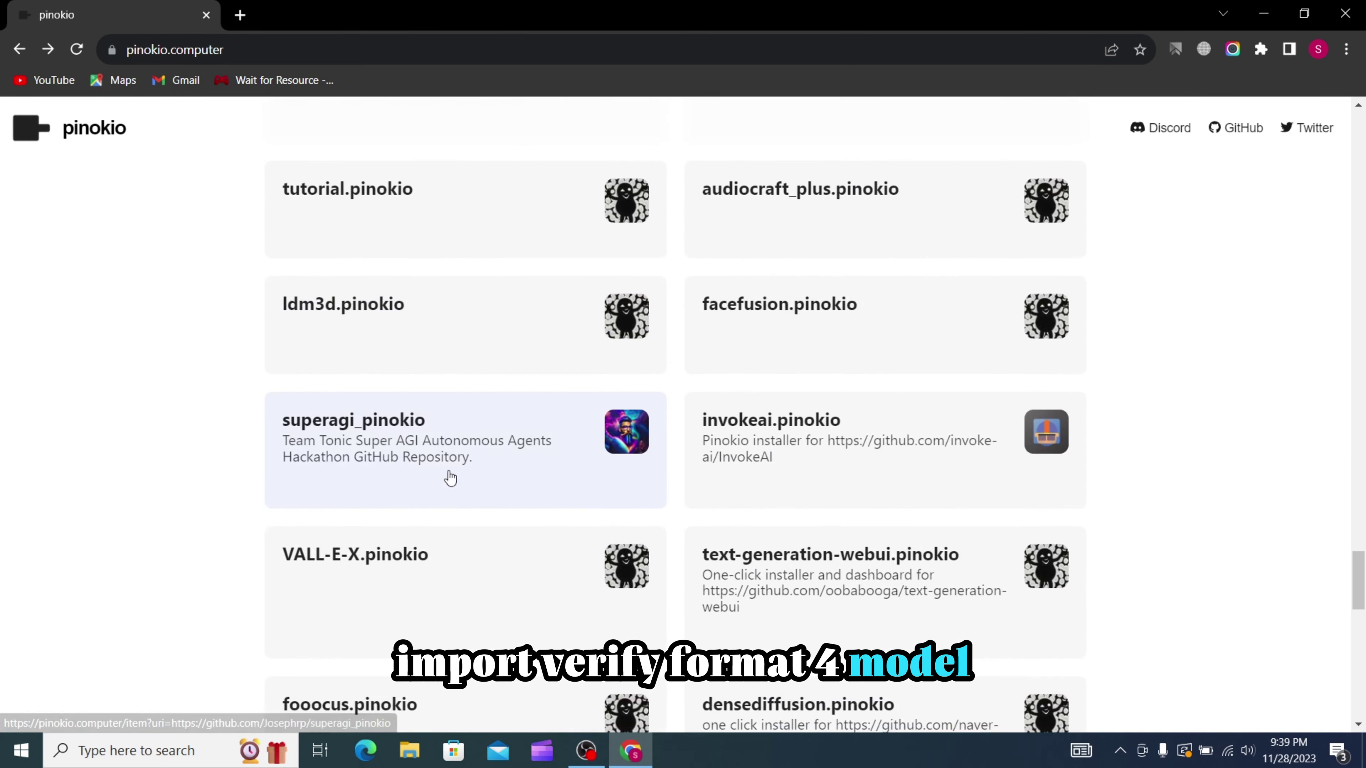
pyautogui.scroll(-8, 450, 478)
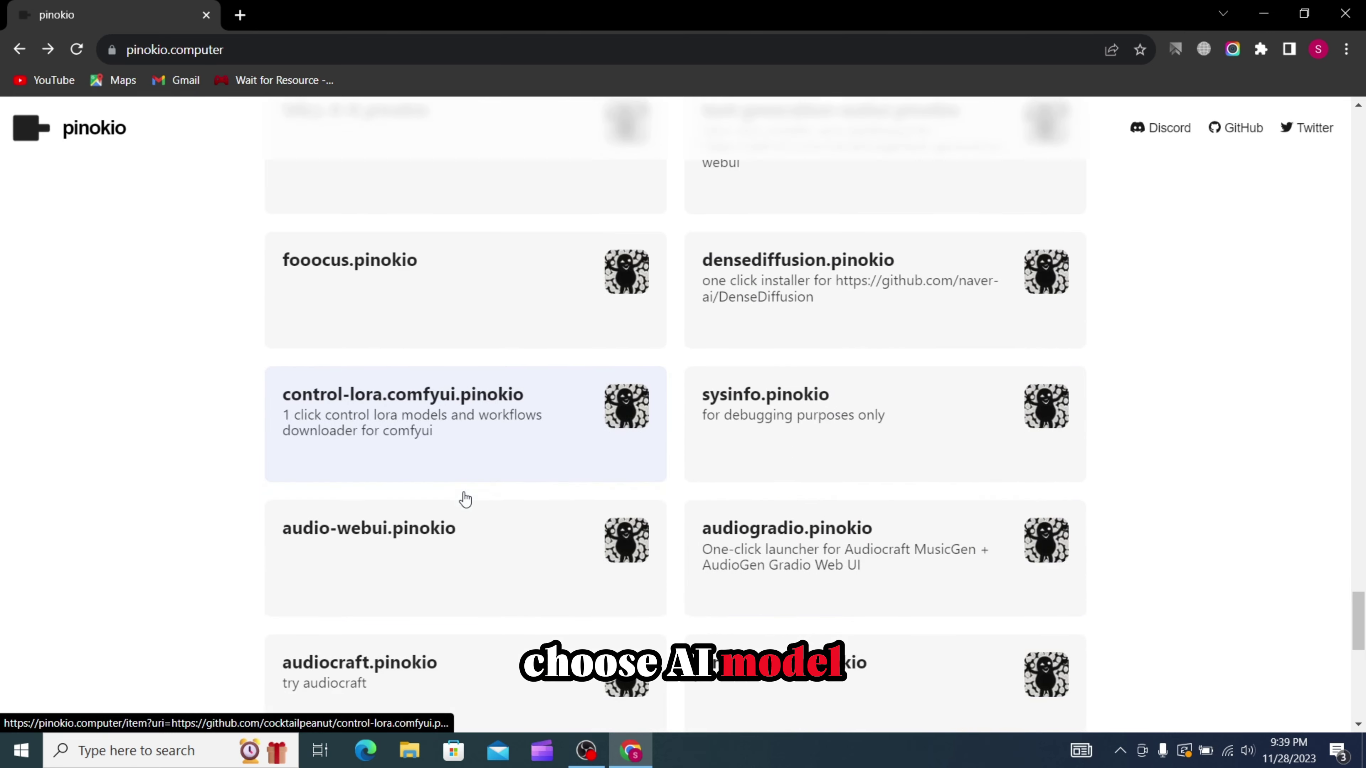
pyautogui.scroll(-5, 465, 500)
pyautogui.scroll(-7, 769, 503)
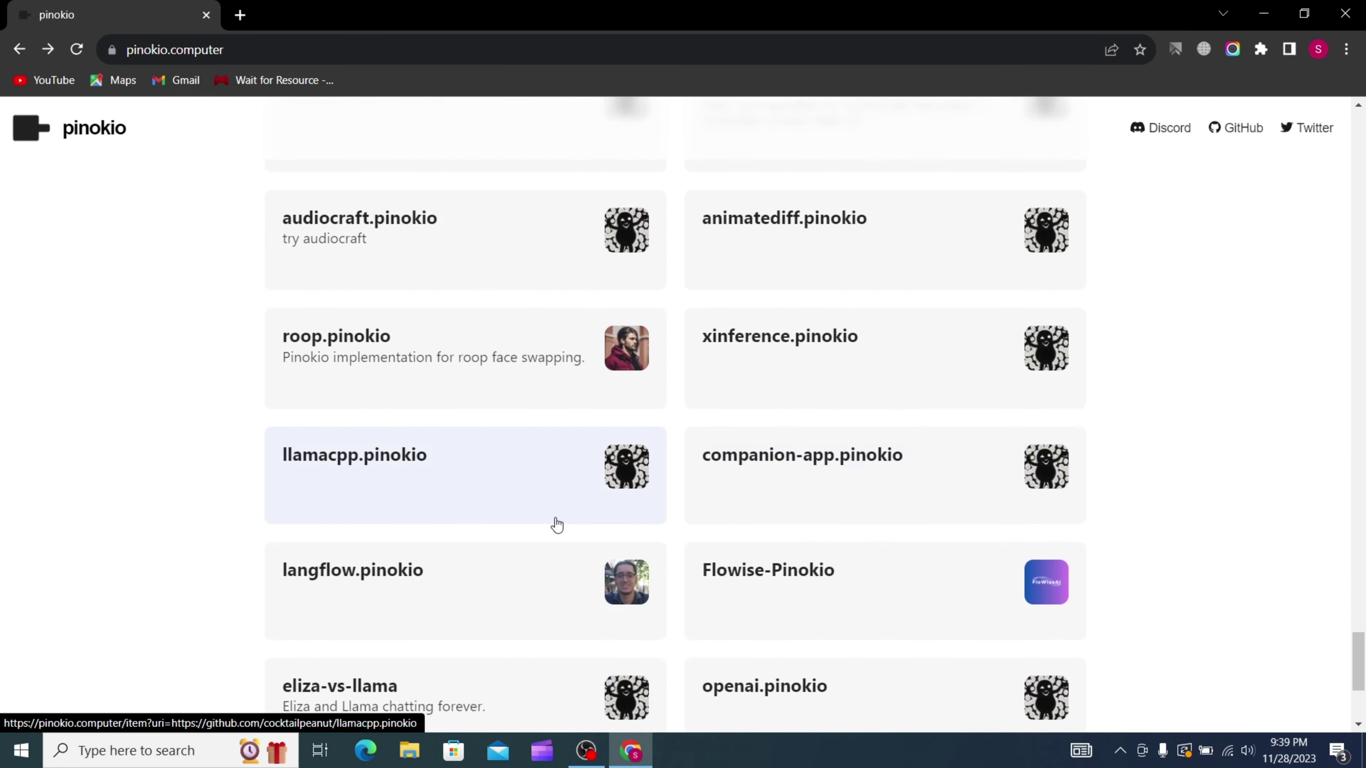
pyautogui.scroll(-2, 801, 503)
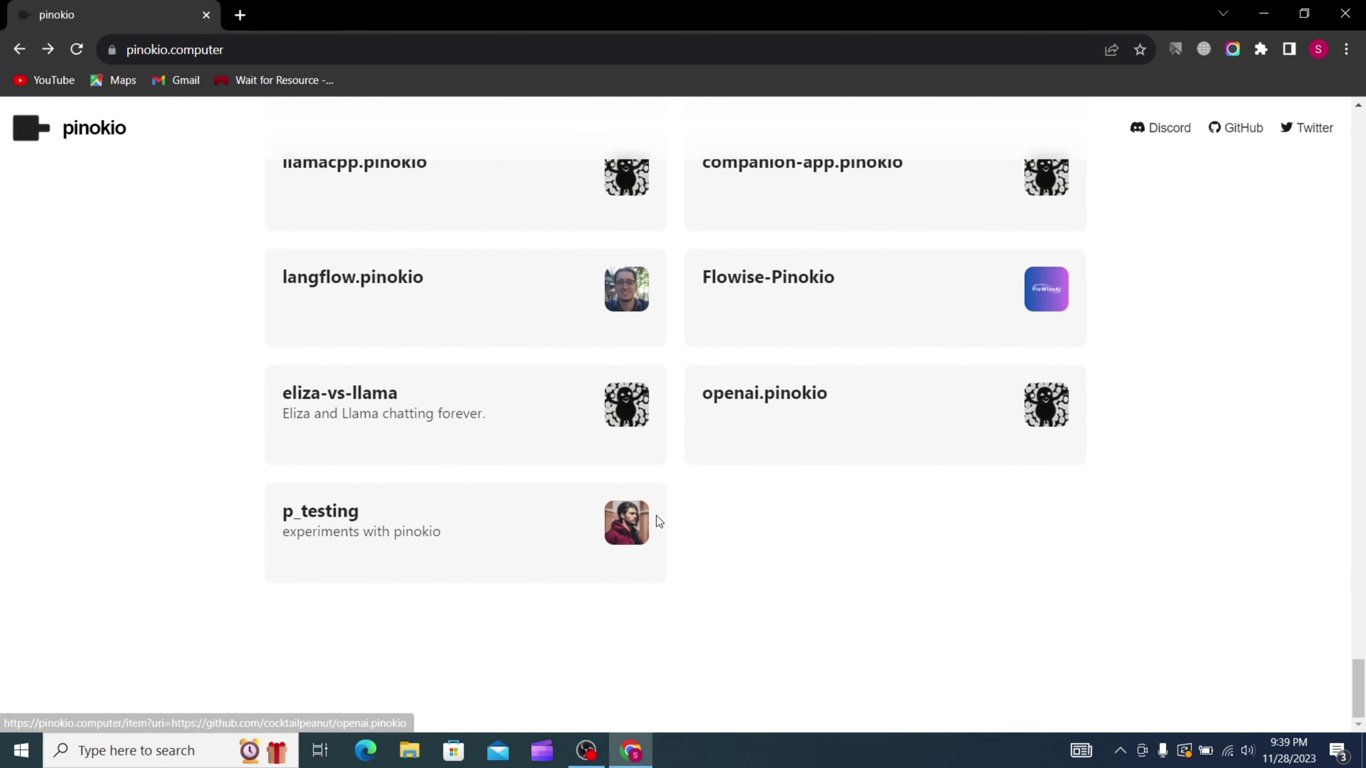
# Step: Go to the Download Pinokio page from the home page and open the Windows version's instructions
pyautogui.scroll(10, 440, 532)
pyautogui.scroll(20, 449, 517)
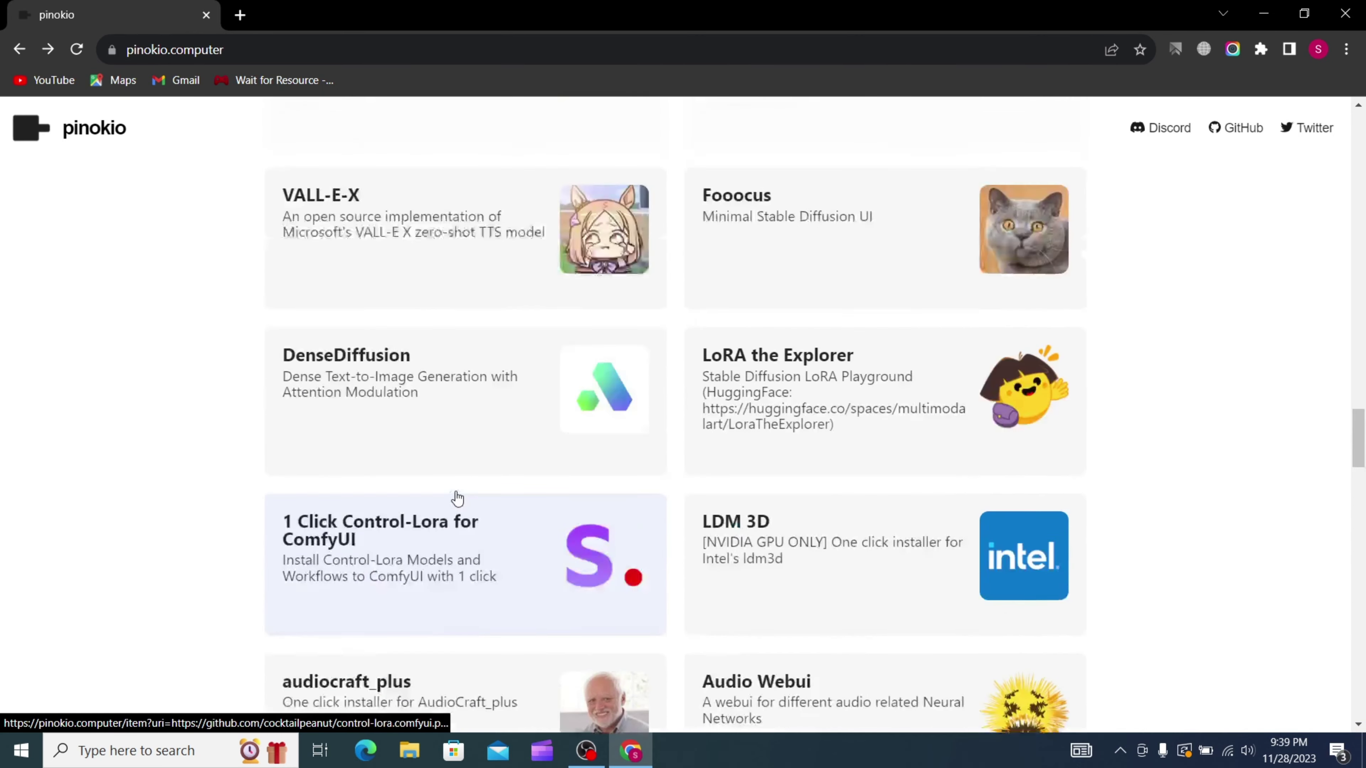
pyautogui.scroll(20, 459, 476)
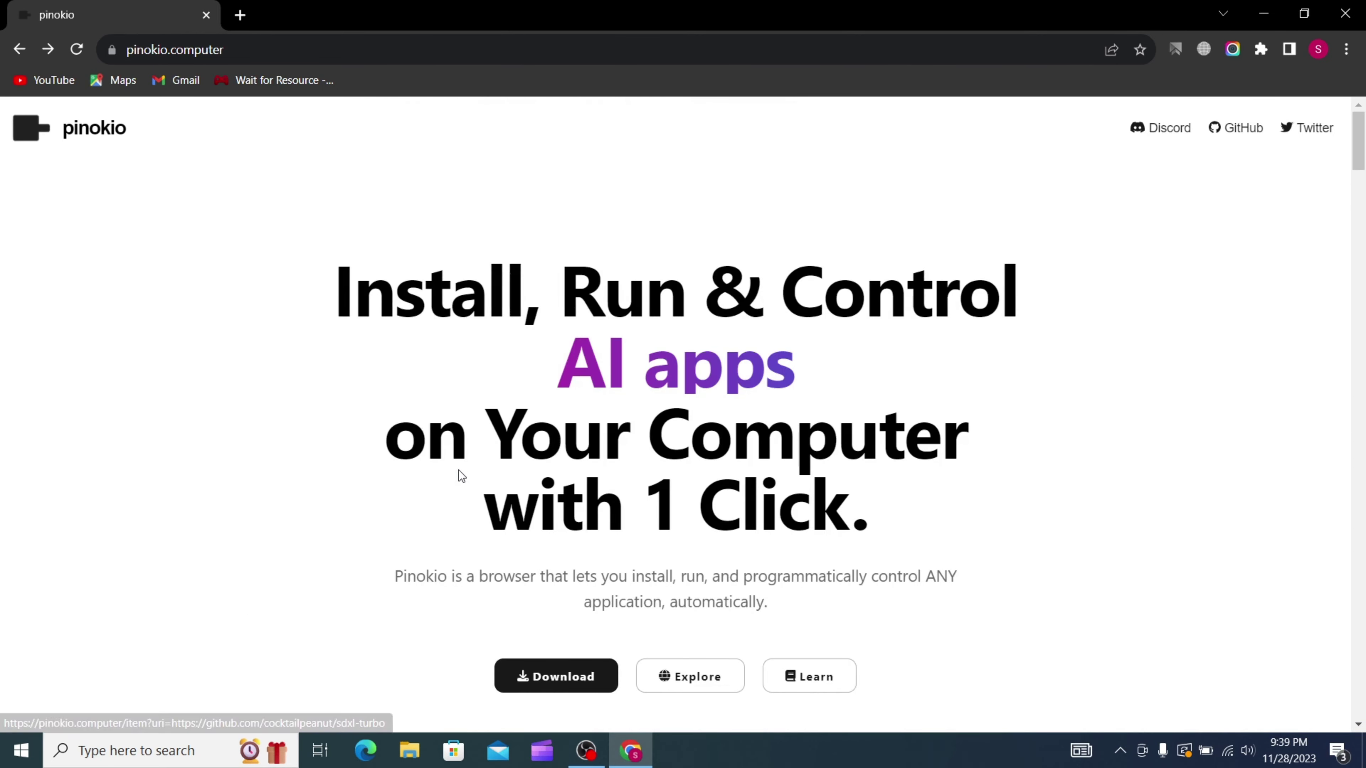
pyautogui.scroll(-5, 459, 476)
pyautogui.scroll(3, 530, 440)
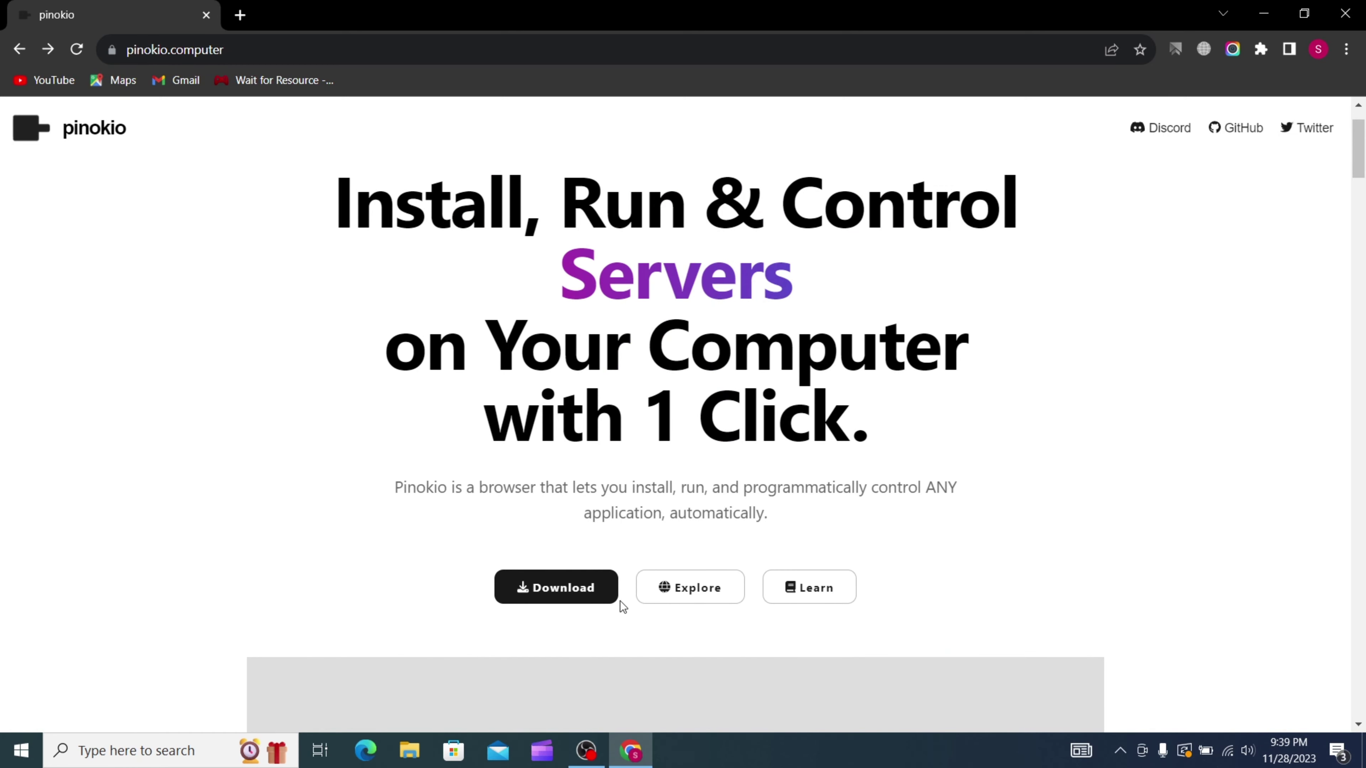
pyautogui.click(559, 590)
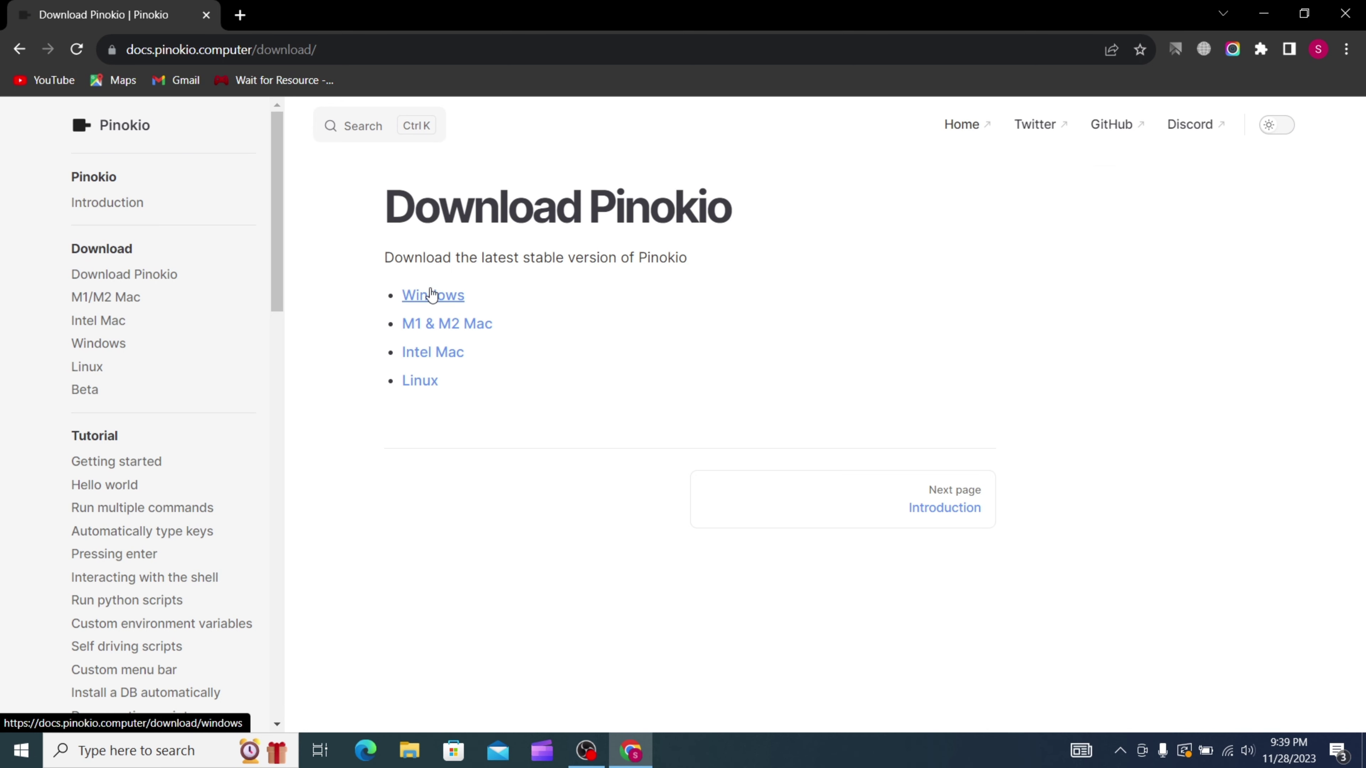
pyautogui.click(1350, 50)
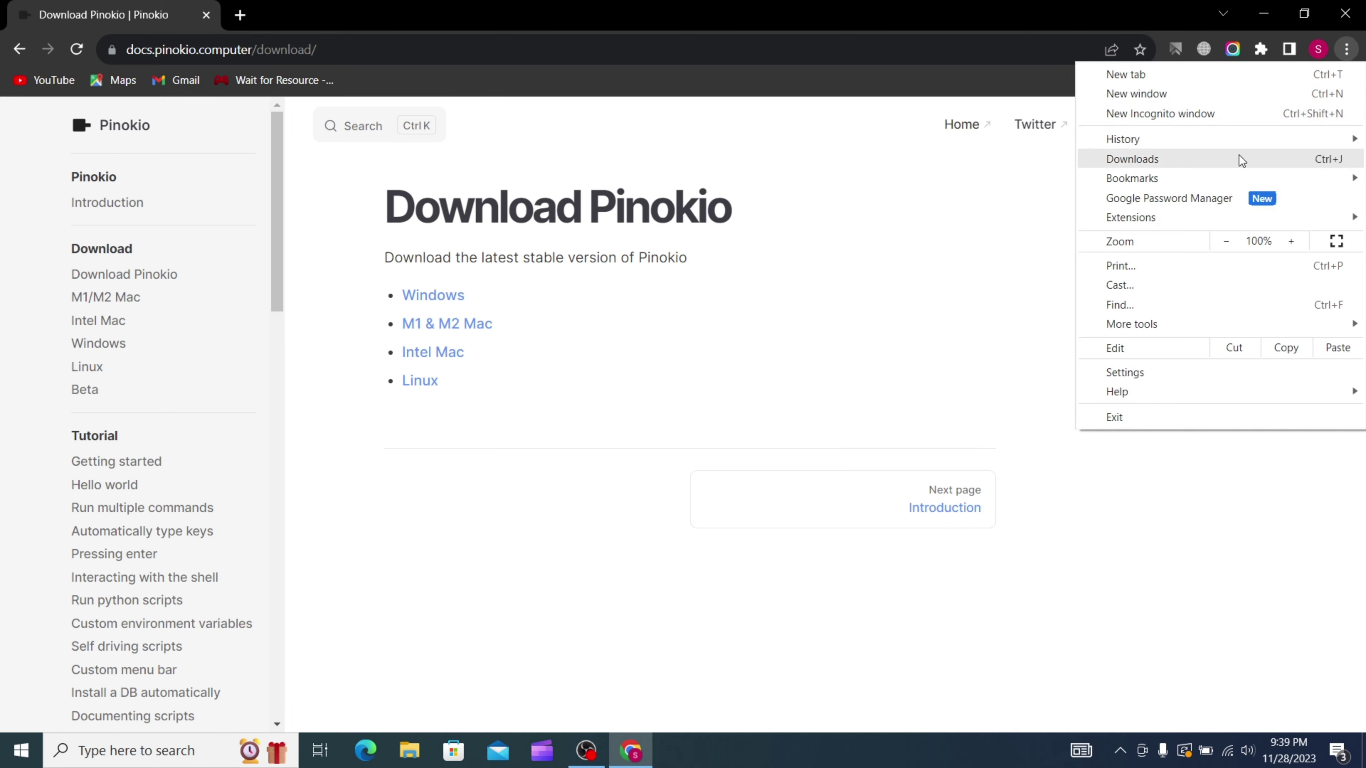
pyautogui.click(434, 302)
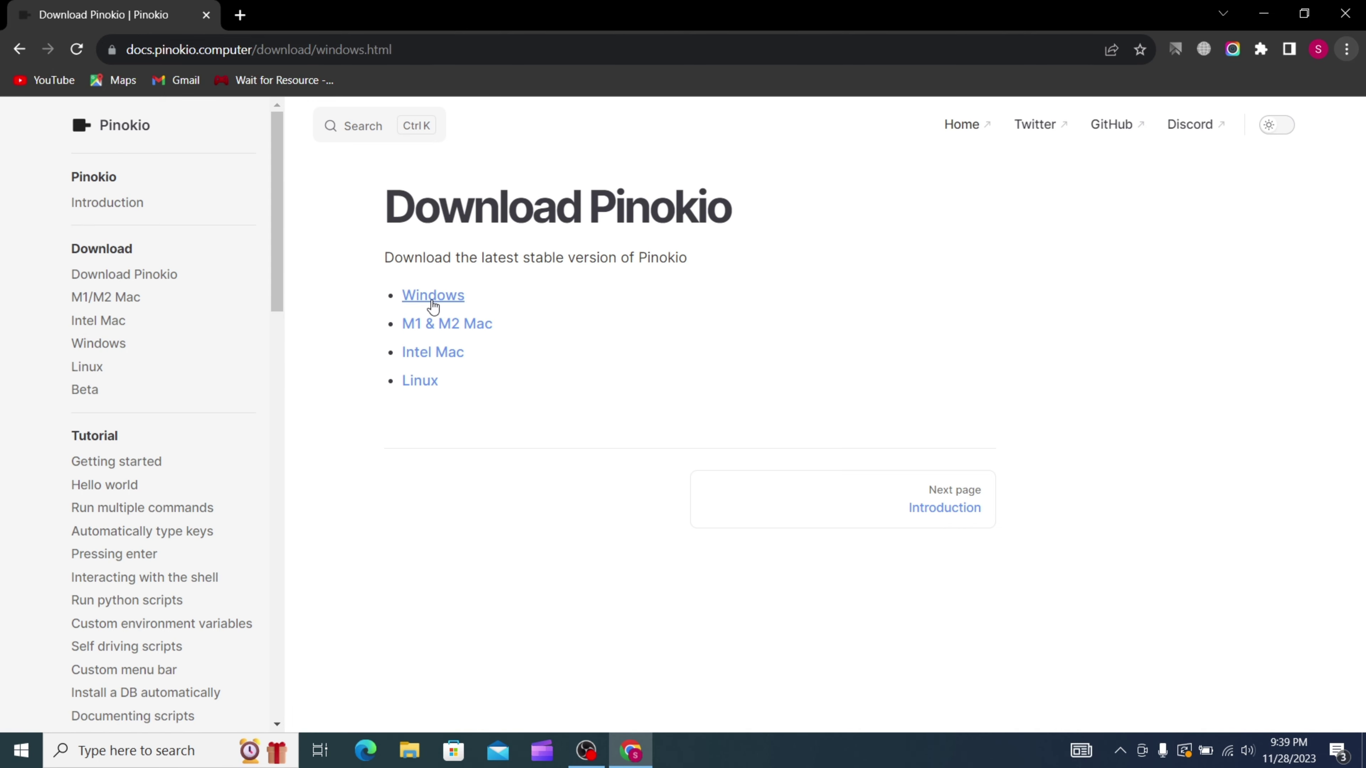
pyautogui.click(435, 302)
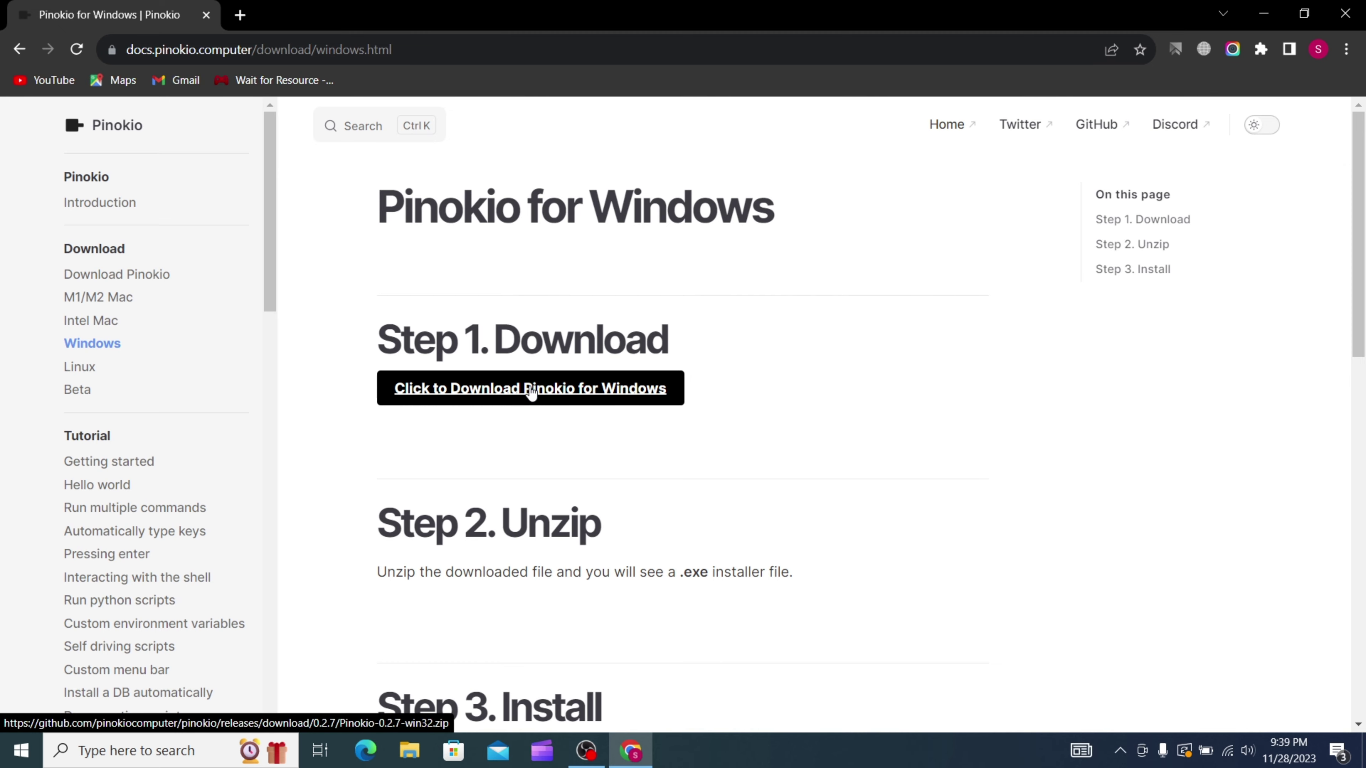
# Step: Review the Windows installation steps and start downloading Pinokio for Windows
pyautogui.scroll(-7, 532, 392)
pyautogui.scroll(5, 610, 397)
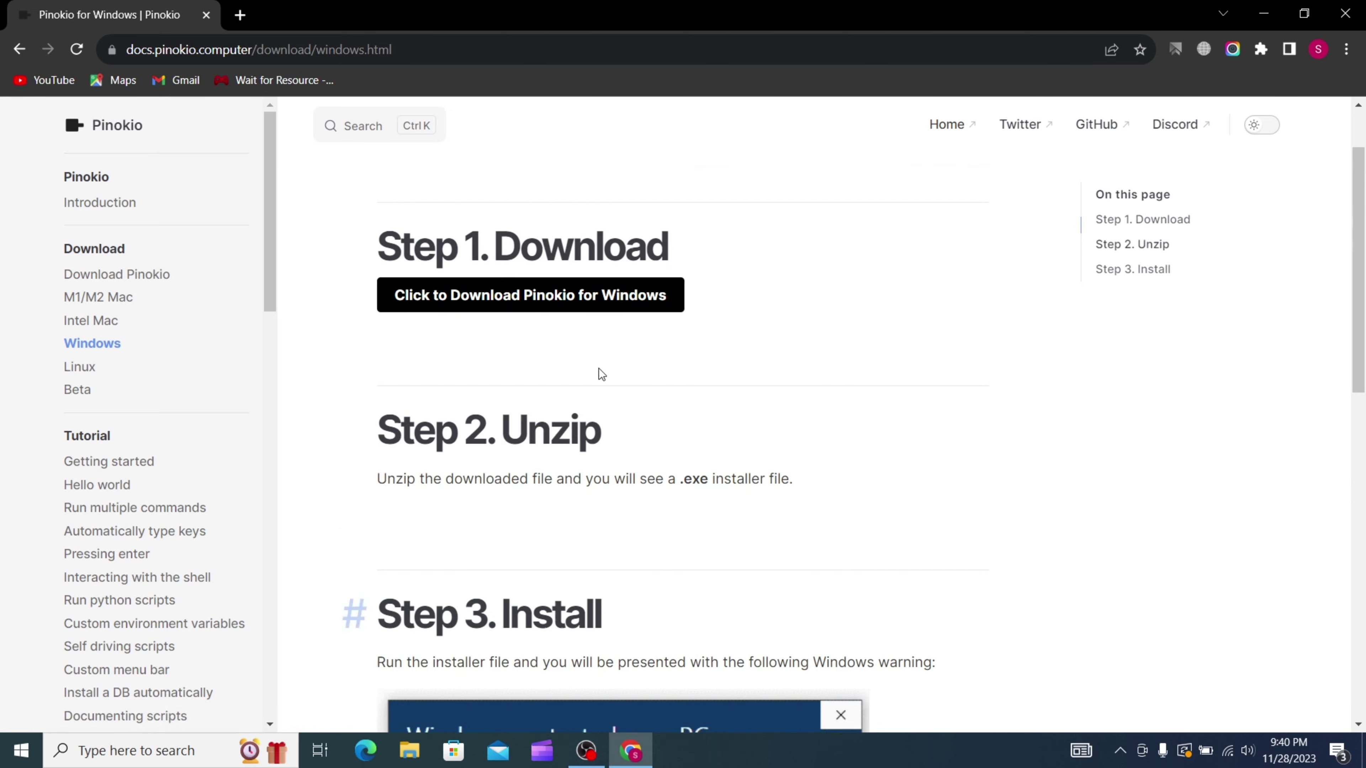
pyautogui.click(538, 300)
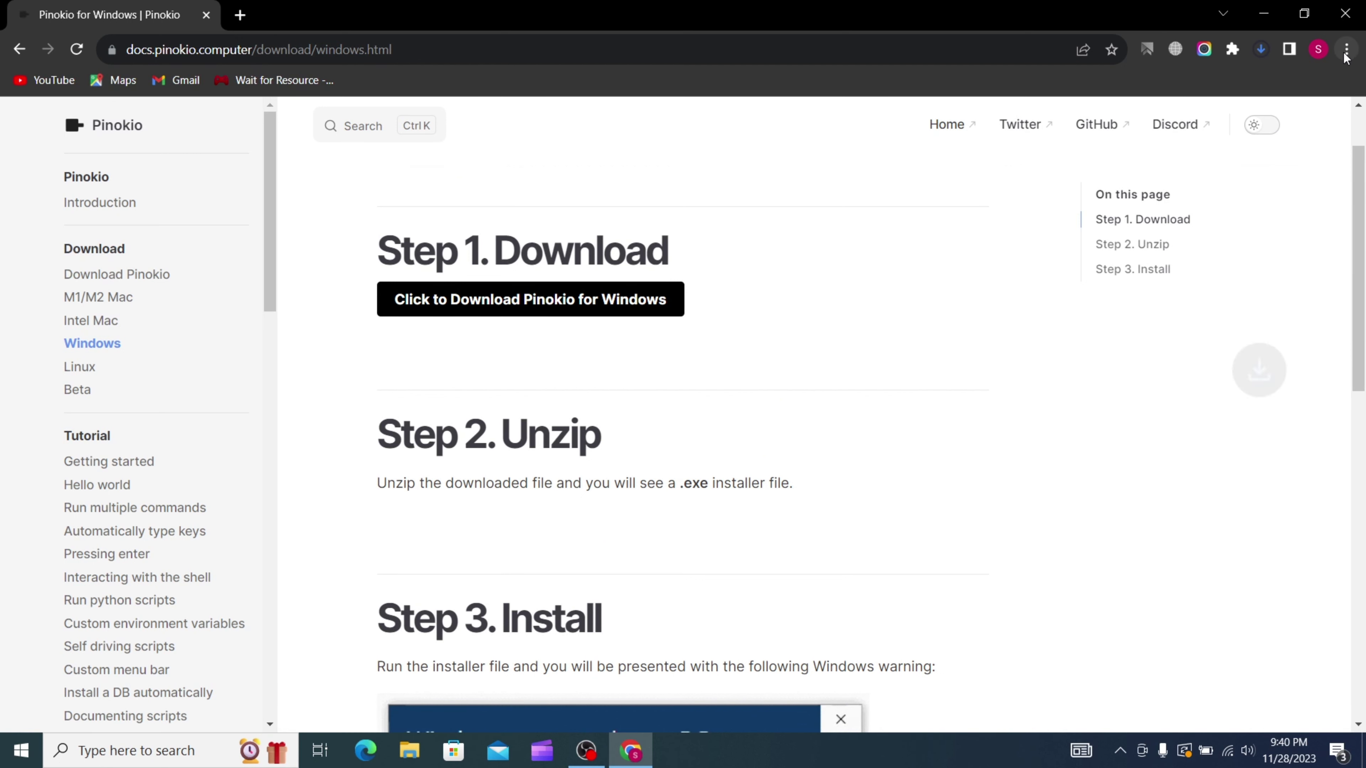
# Step: Open the browser's full download history and pause the Pinokio-0.2.7-win32.zip download
pyautogui.click(1264, 52)
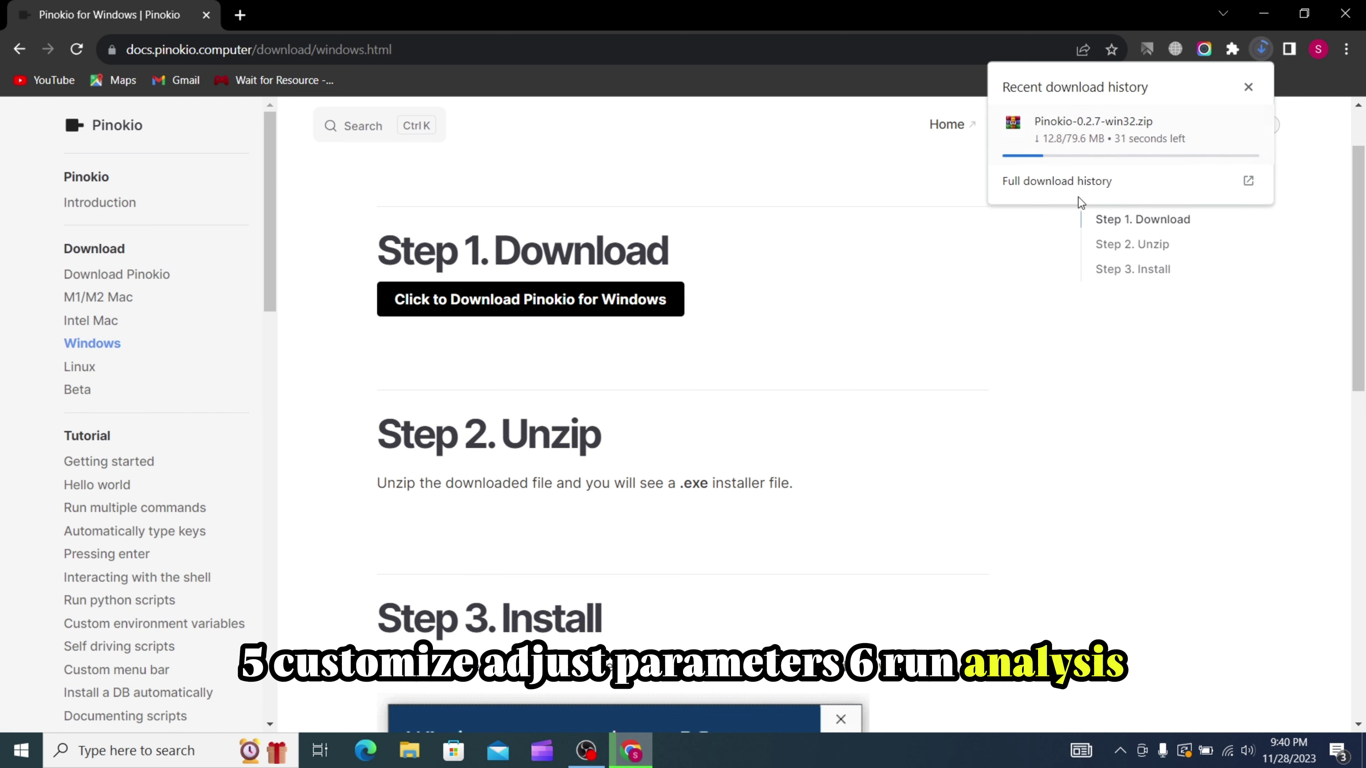
pyautogui.click(1056, 181)
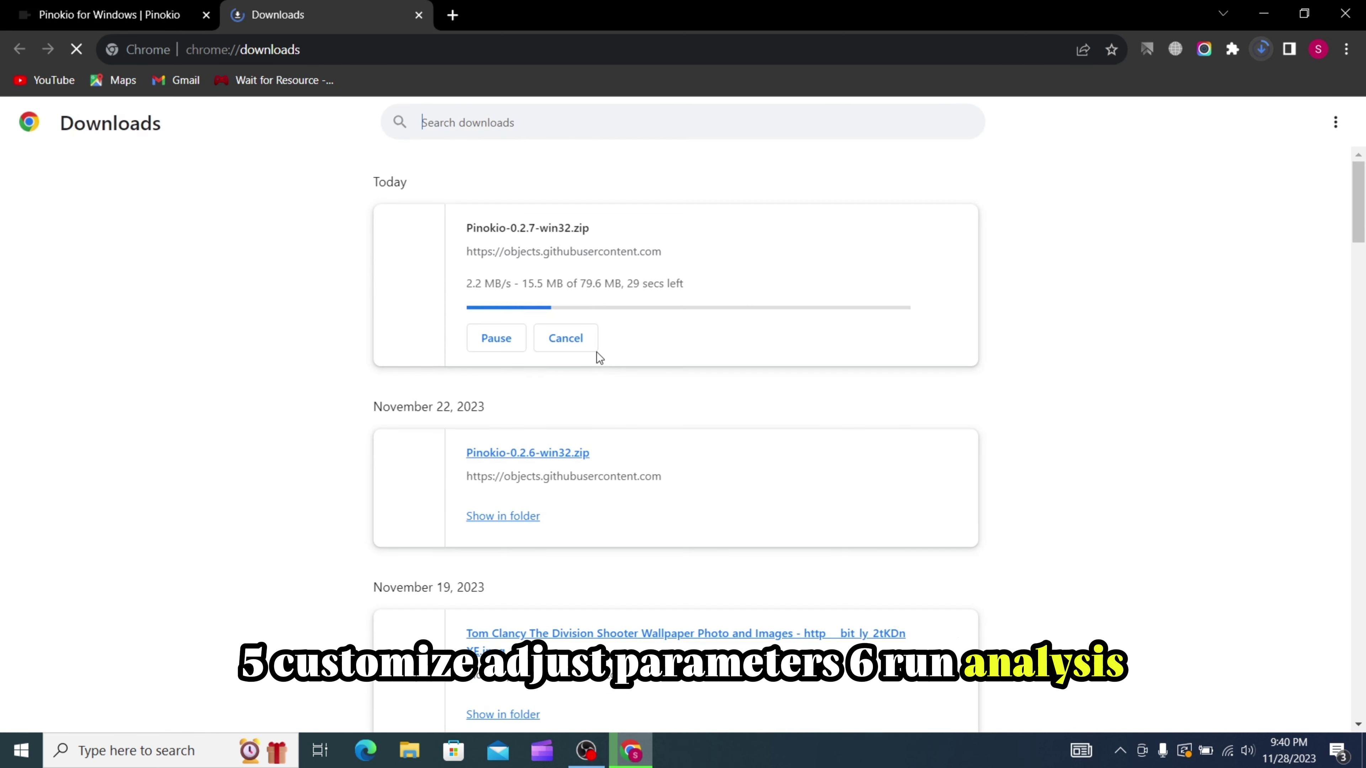
pyautogui.click(504, 339)
# Step: Run the Pinokio Setup installer from the previously downloaded Pinokio-0.2.6-win32.zip archive and close the WinRAR purchase reminder
pyautogui.scroll(-2, 534, 520)
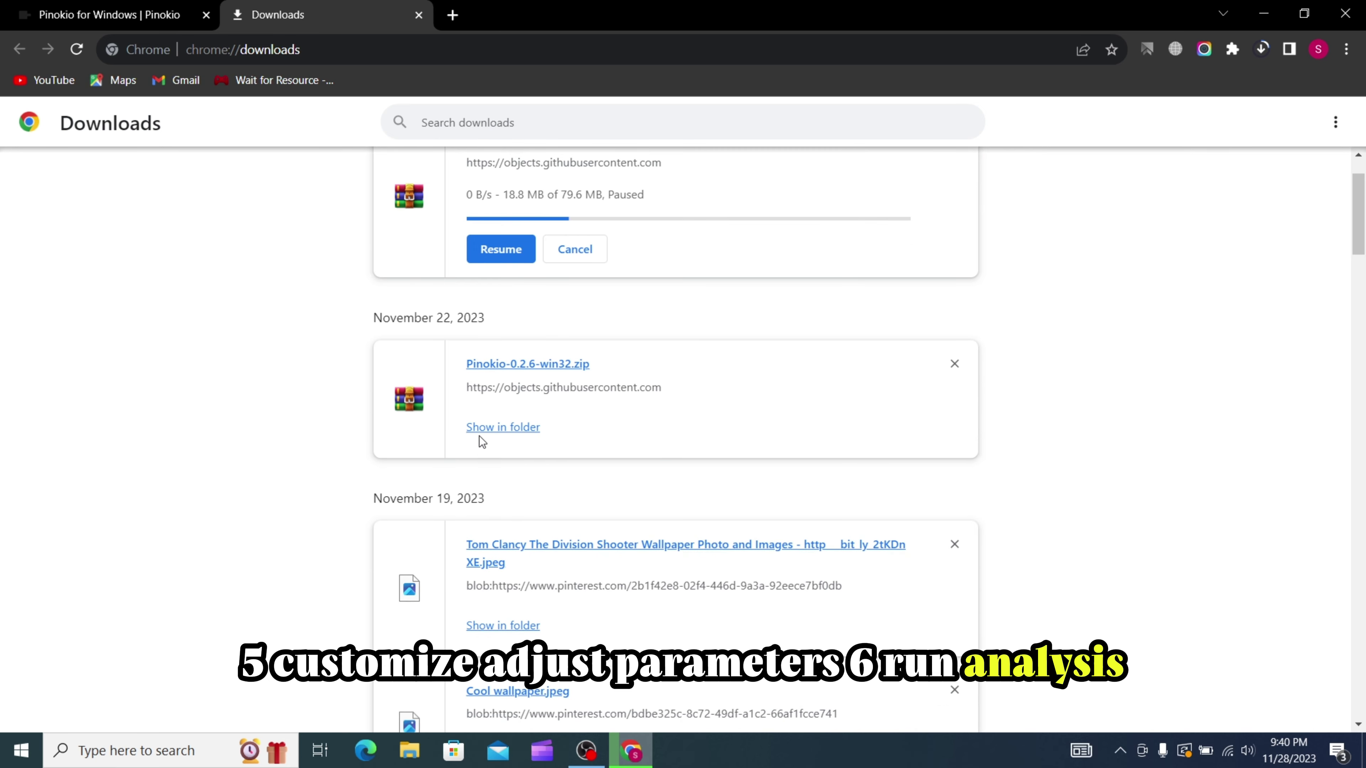
pyautogui.click(525, 365)
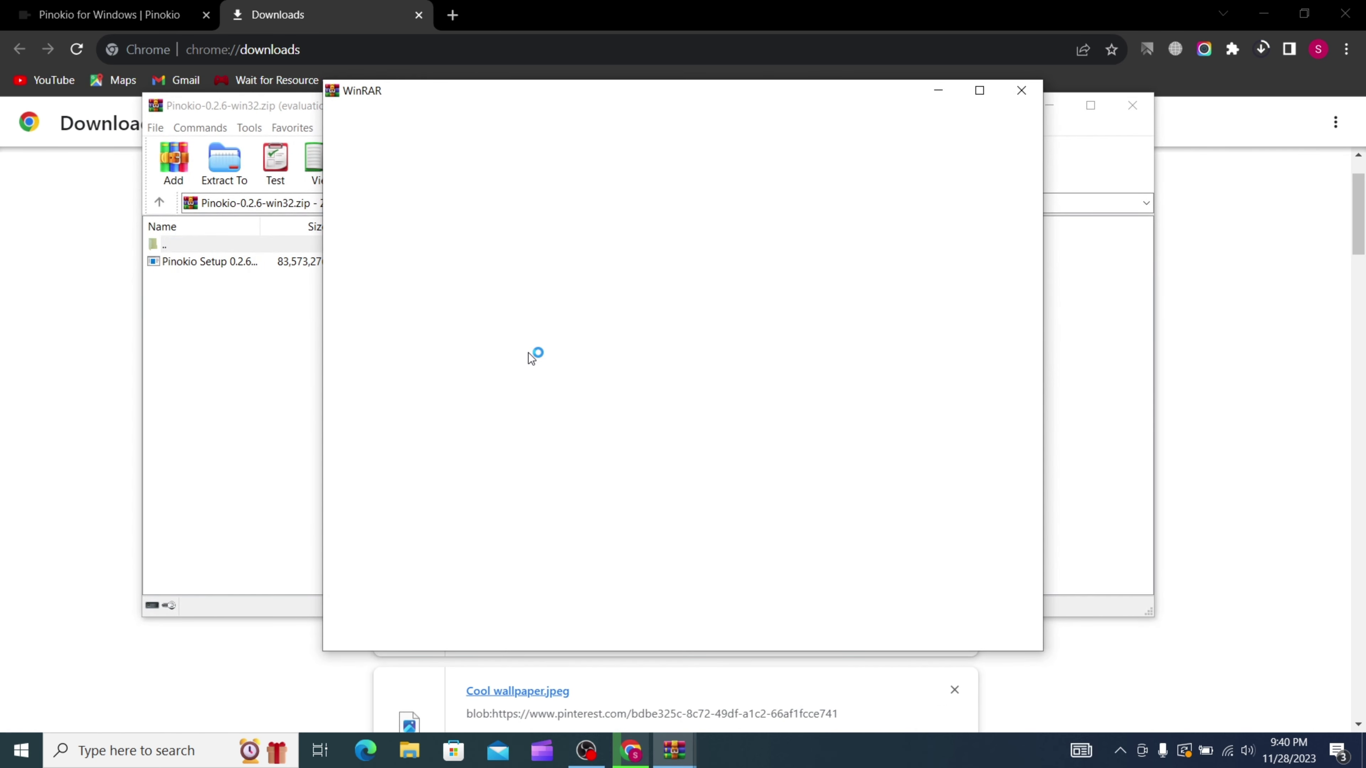
pyautogui.press('Escape')
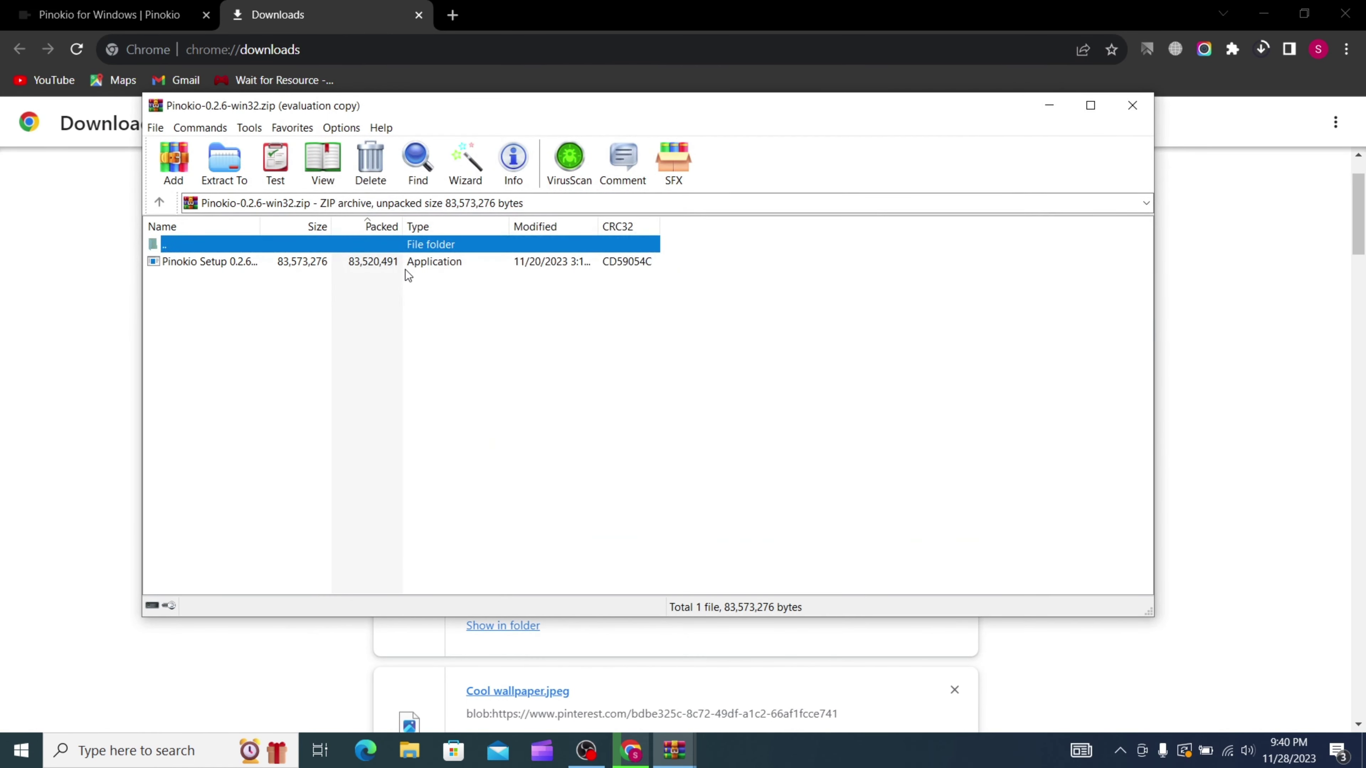
pyautogui.doubleClick(406, 268)
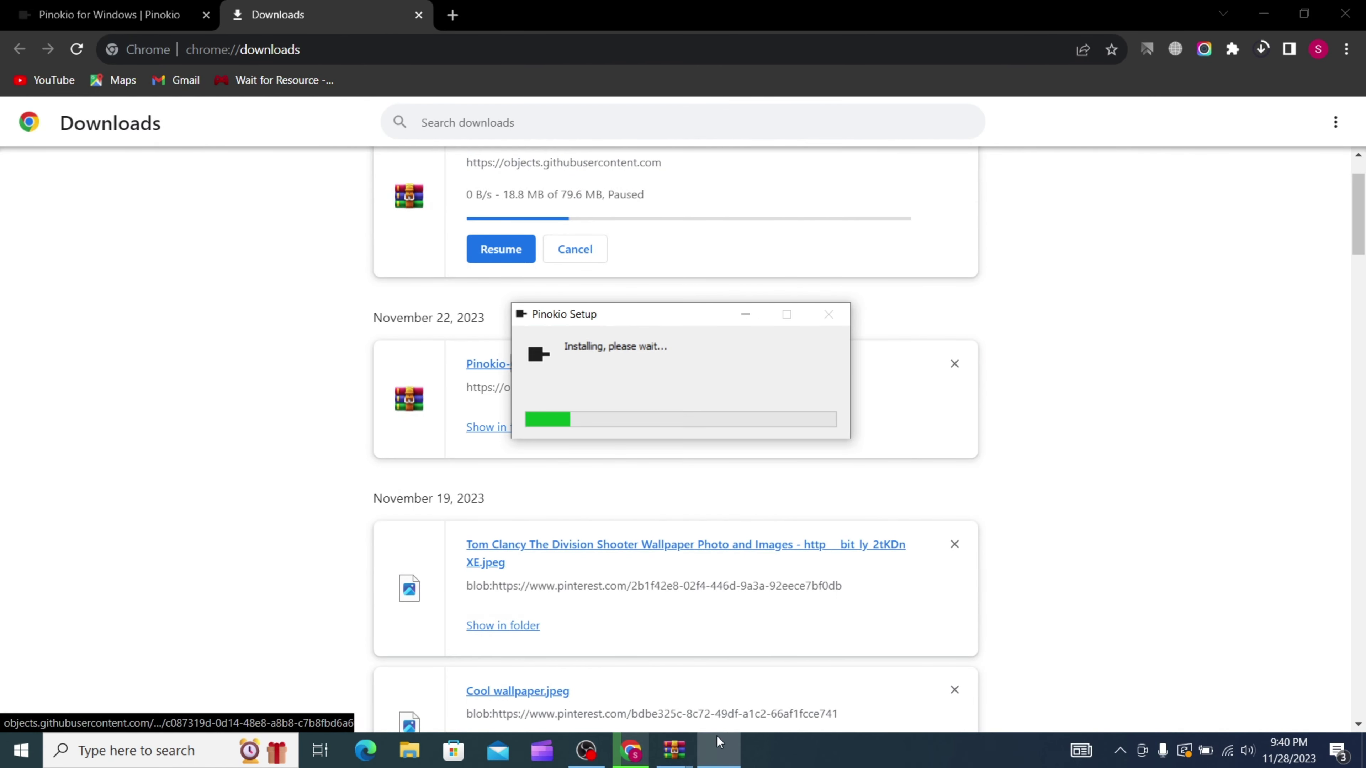
pyautogui.moveTo(672, 748)
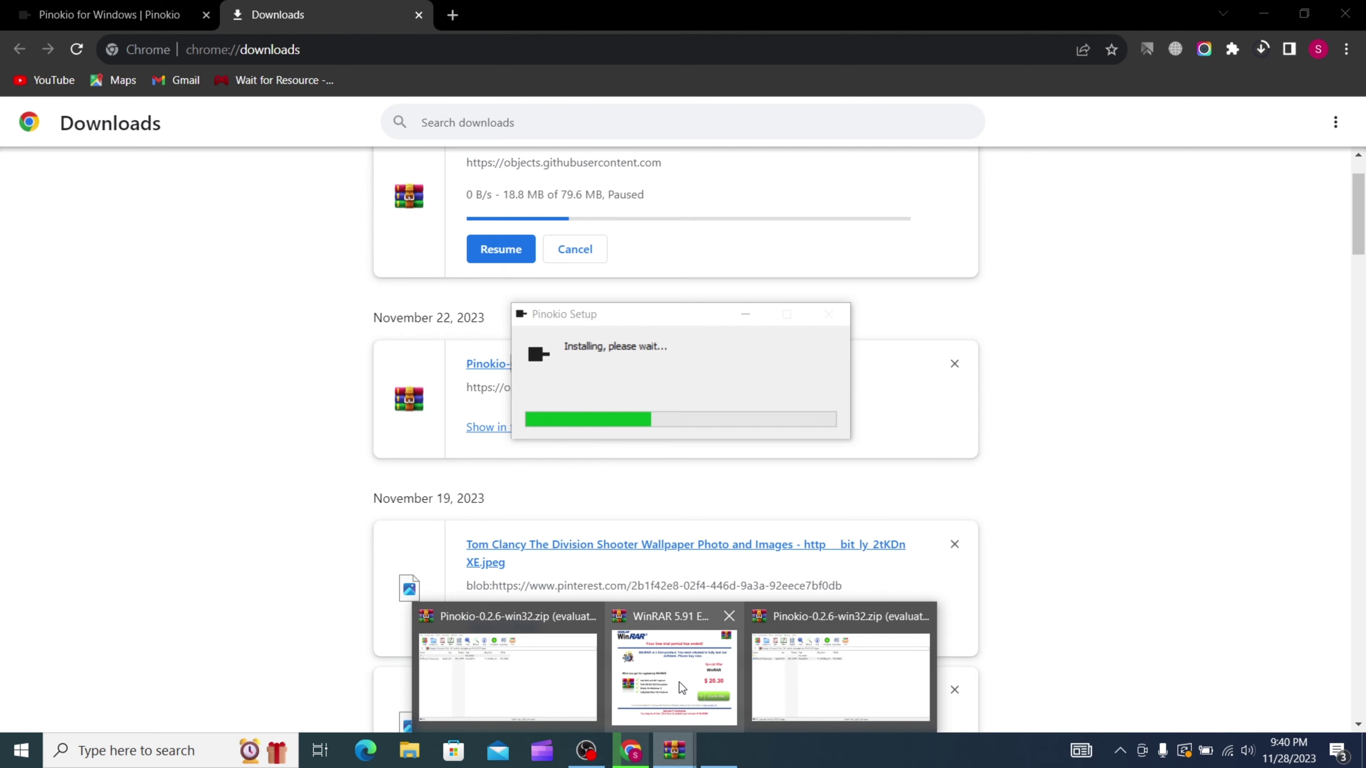
pyautogui.moveTo(705, 640)
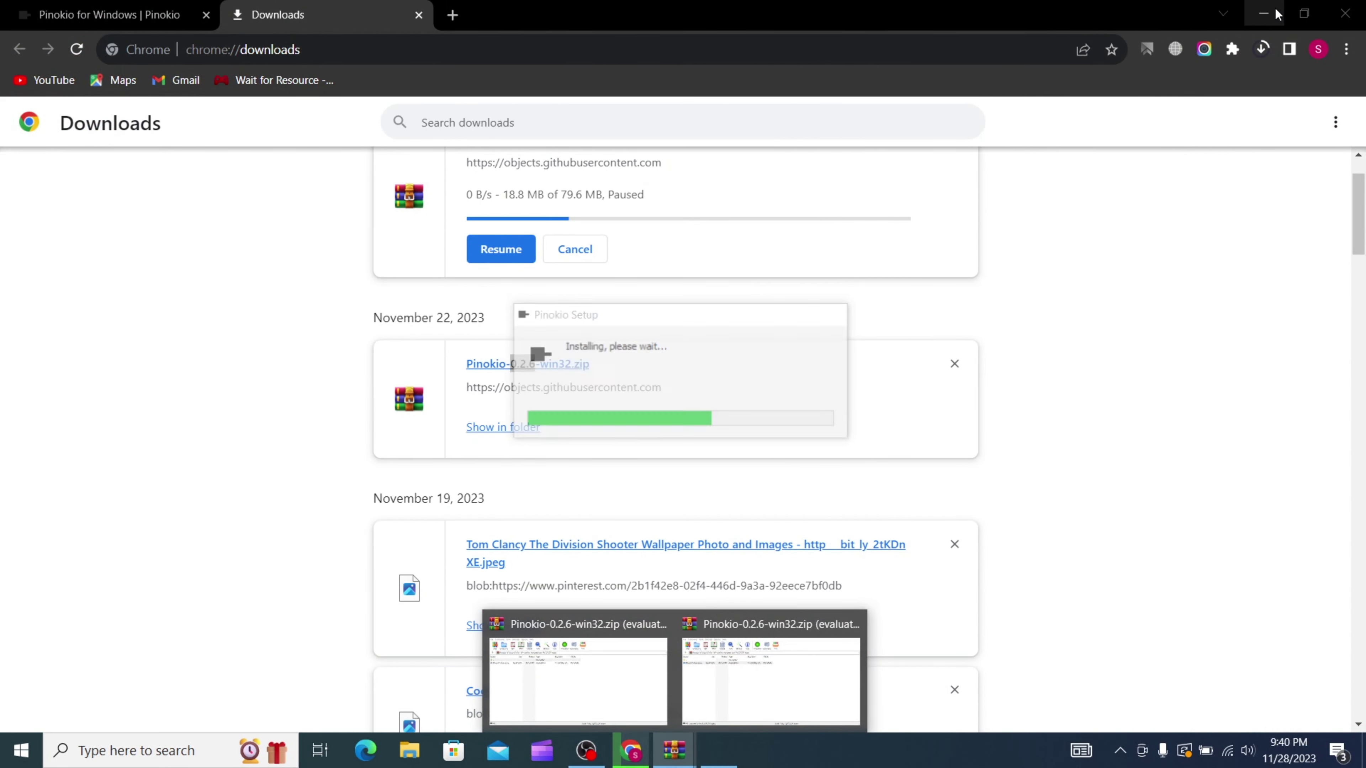
# Step: Minimize the browser and the WinRAR archive window to bring up the desktop while Pinokio installs
pyautogui.click(1264, 14)
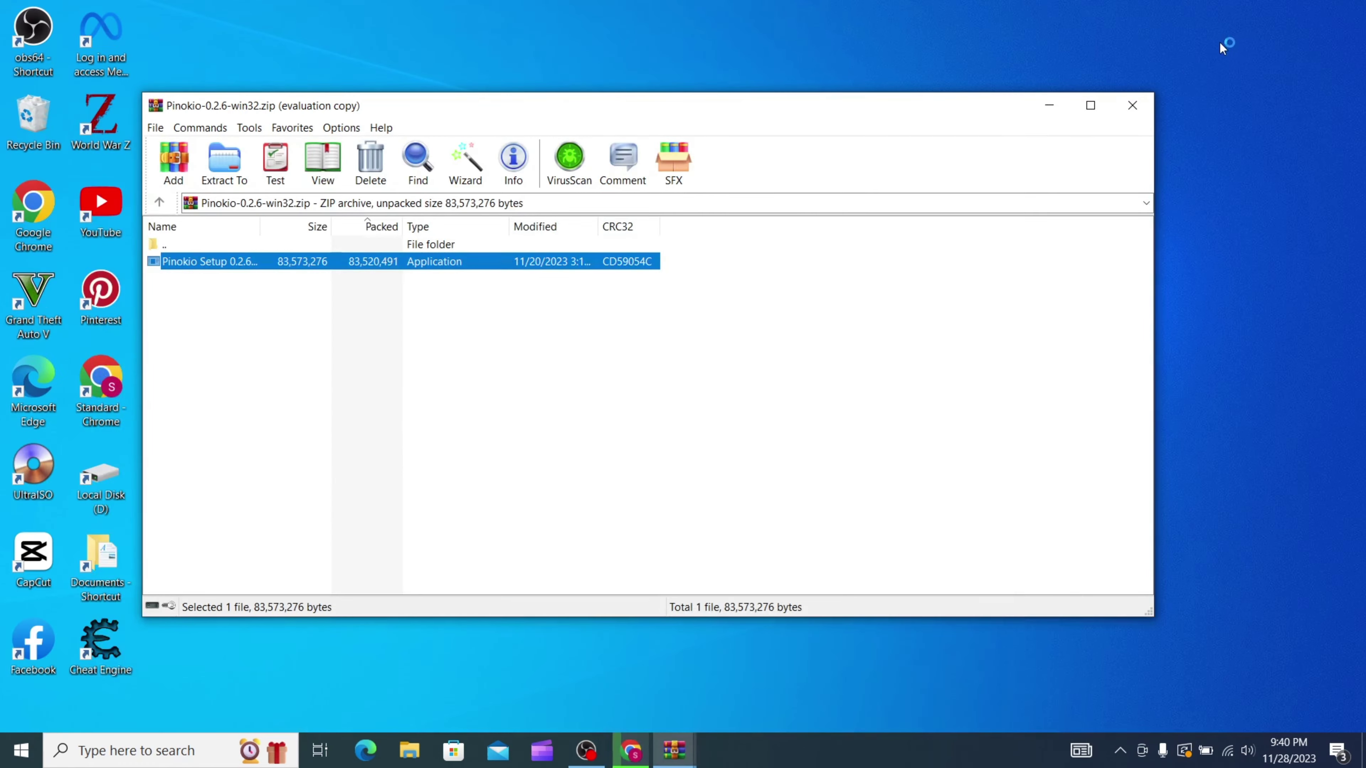
pyautogui.click(1045, 114)
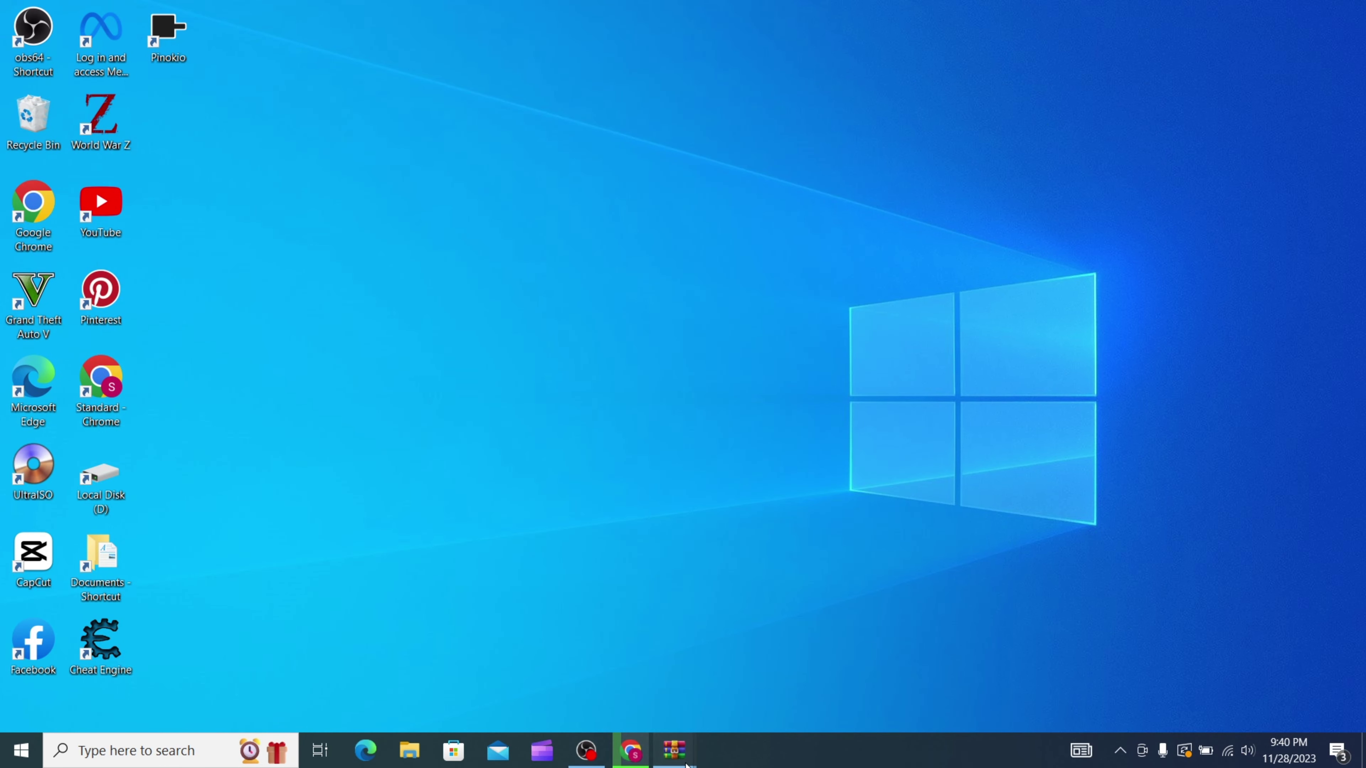
pyautogui.moveTo(674, 751)
pyautogui.click(780, 649)
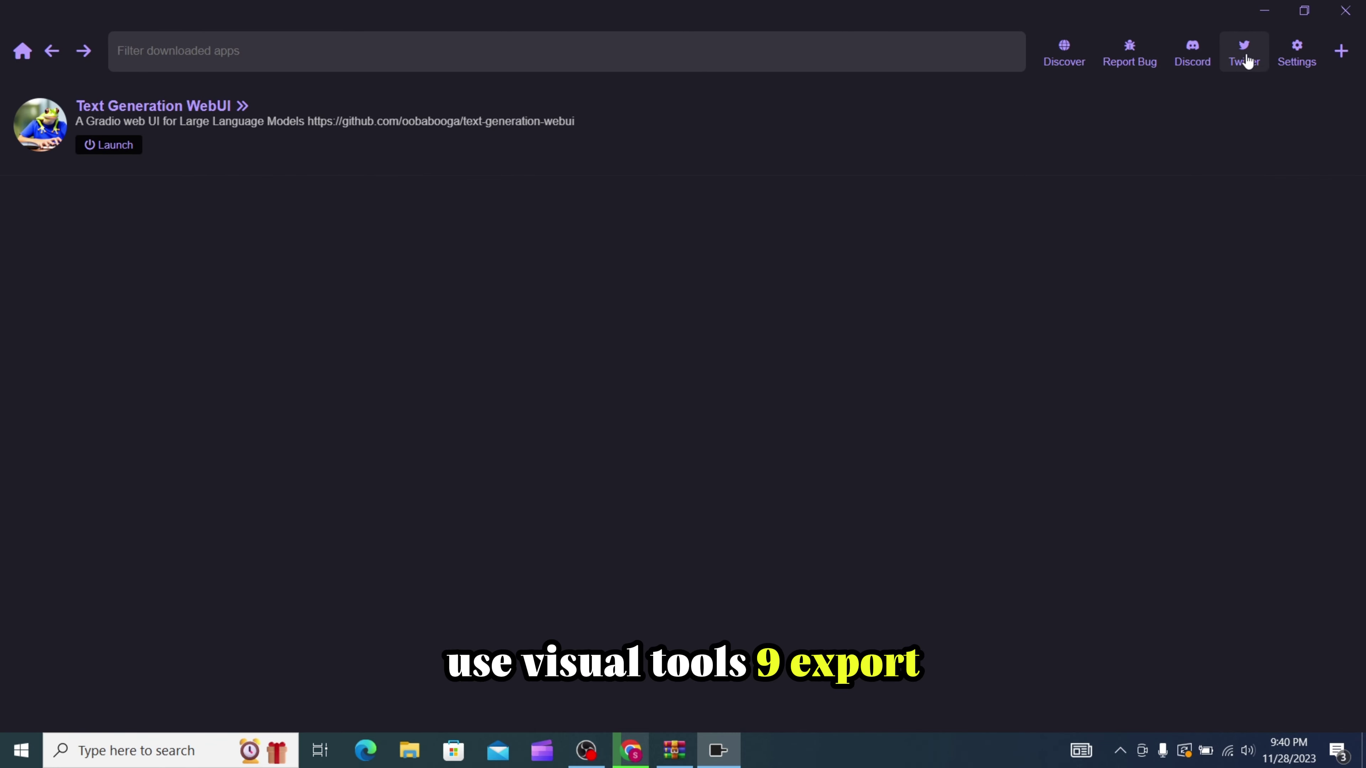
# Step: Review the home folder and theme options in Pinokio's settings and close the program
pyautogui.click(1296, 53)
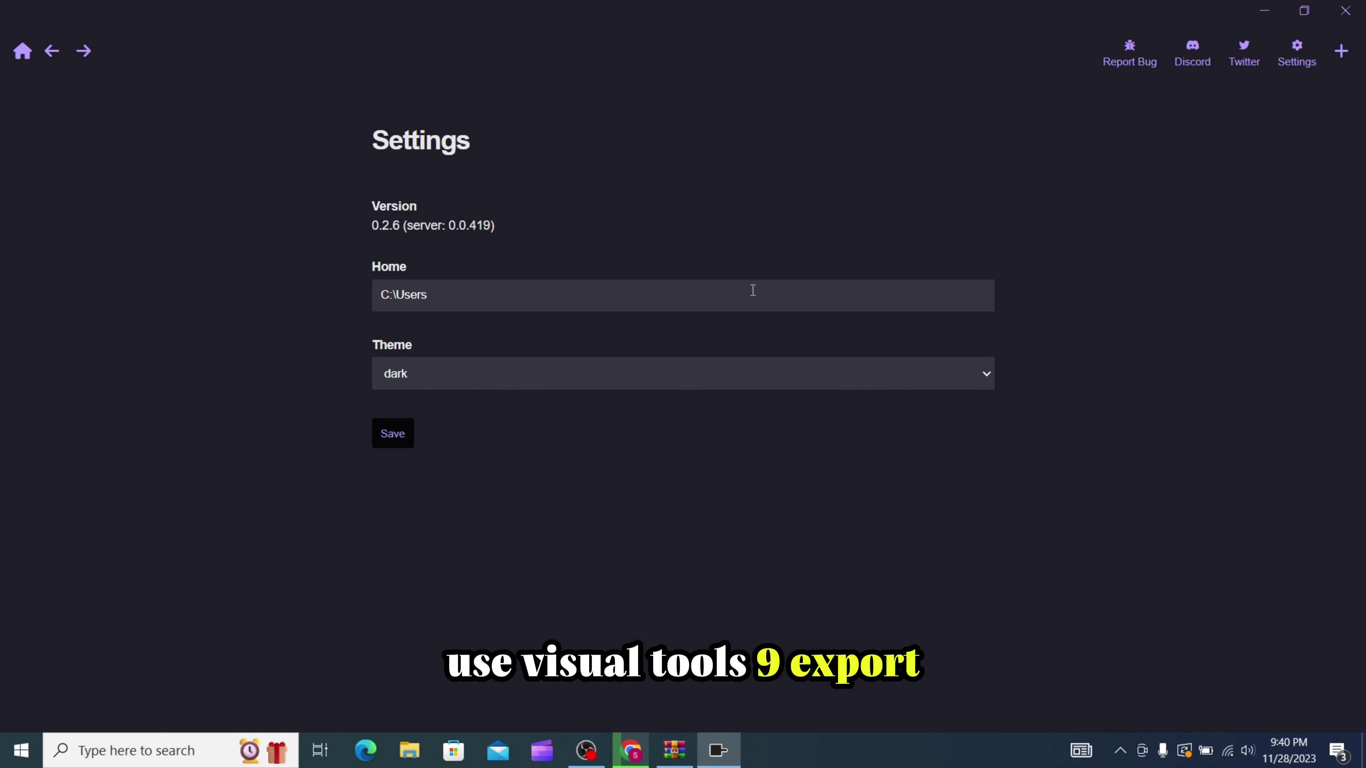
pyautogui.click(977, 387)
pyautogui.click(630, 583)
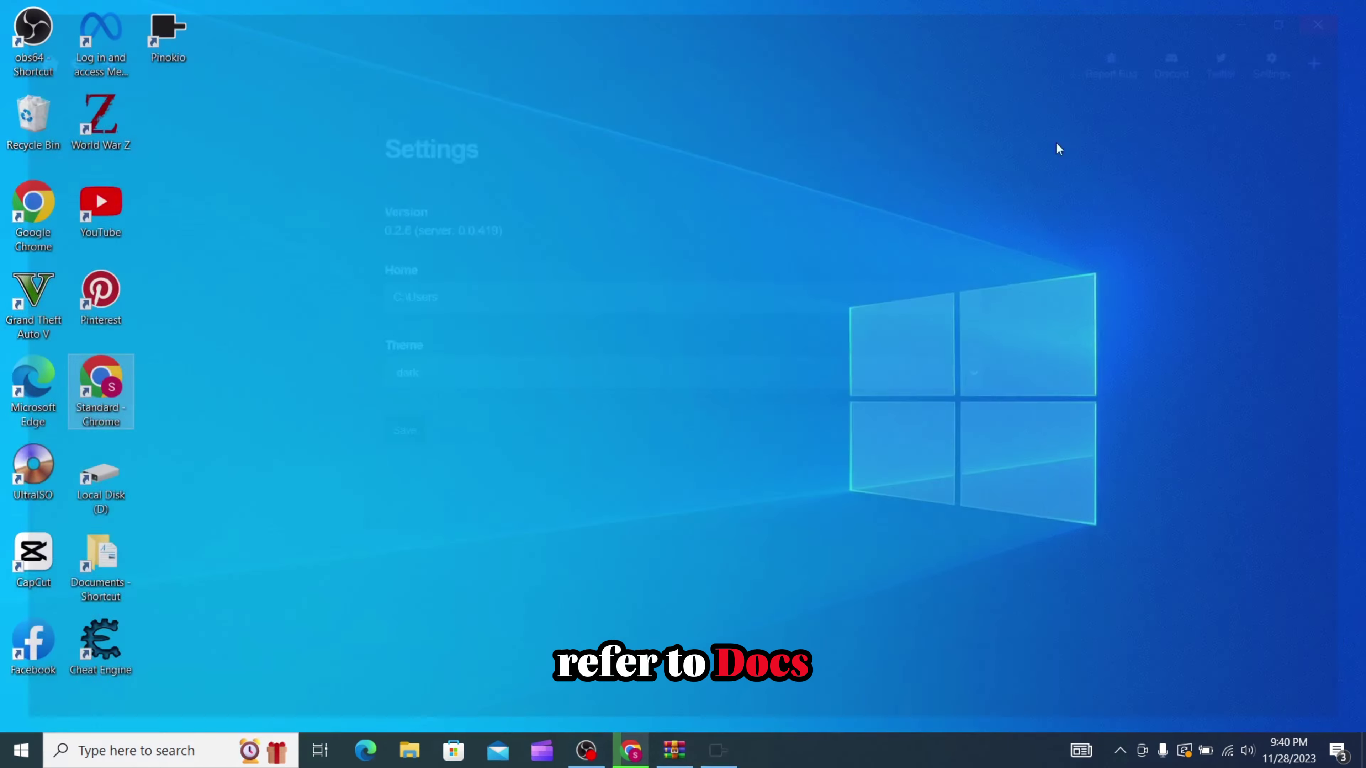
pyautogui.click(1345, 11)
# Step: Refresh the Windows desktop and reopen Pinokio from its desktop shortcut
pyautogui.rightClick(666, 205)
pyautogui.rightClick(545, 240)
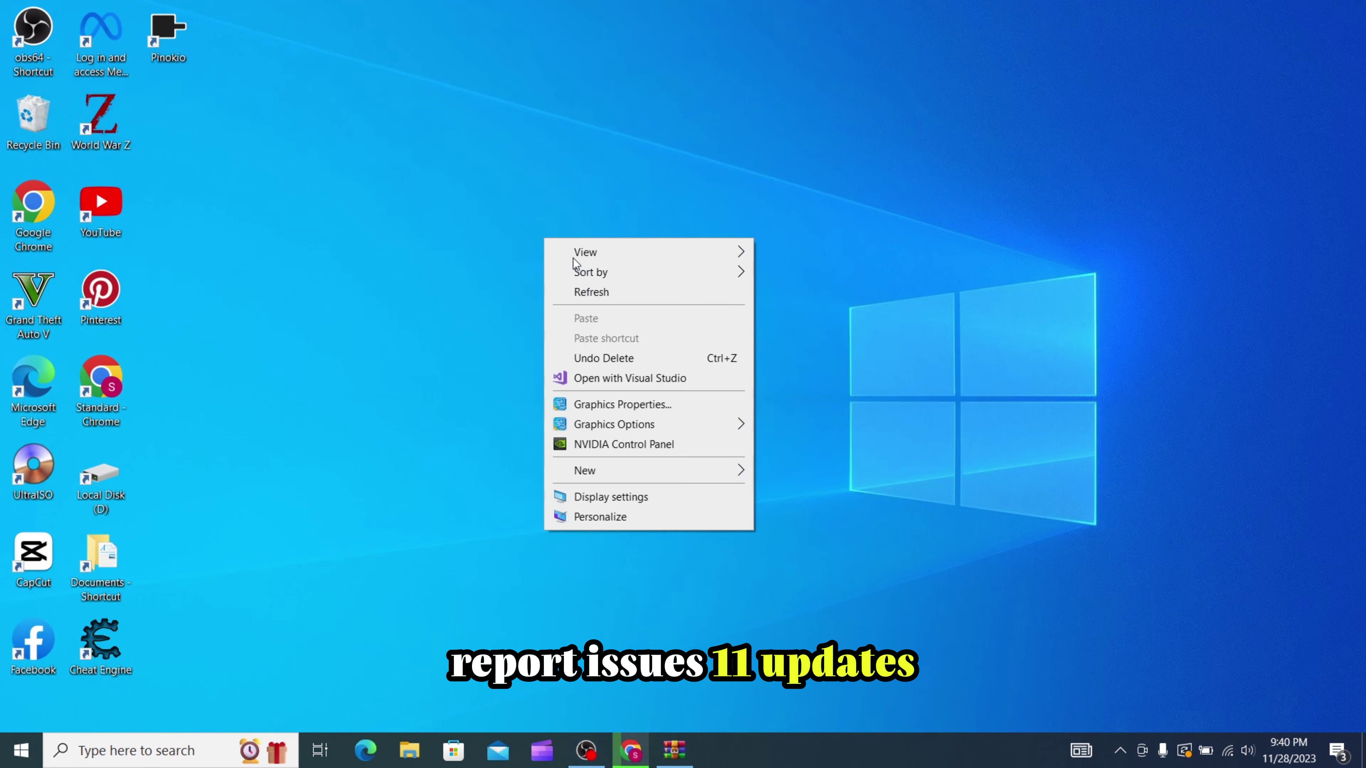
pyautogui.rightClick(536, 259)
pyautogui.click(577, 312)
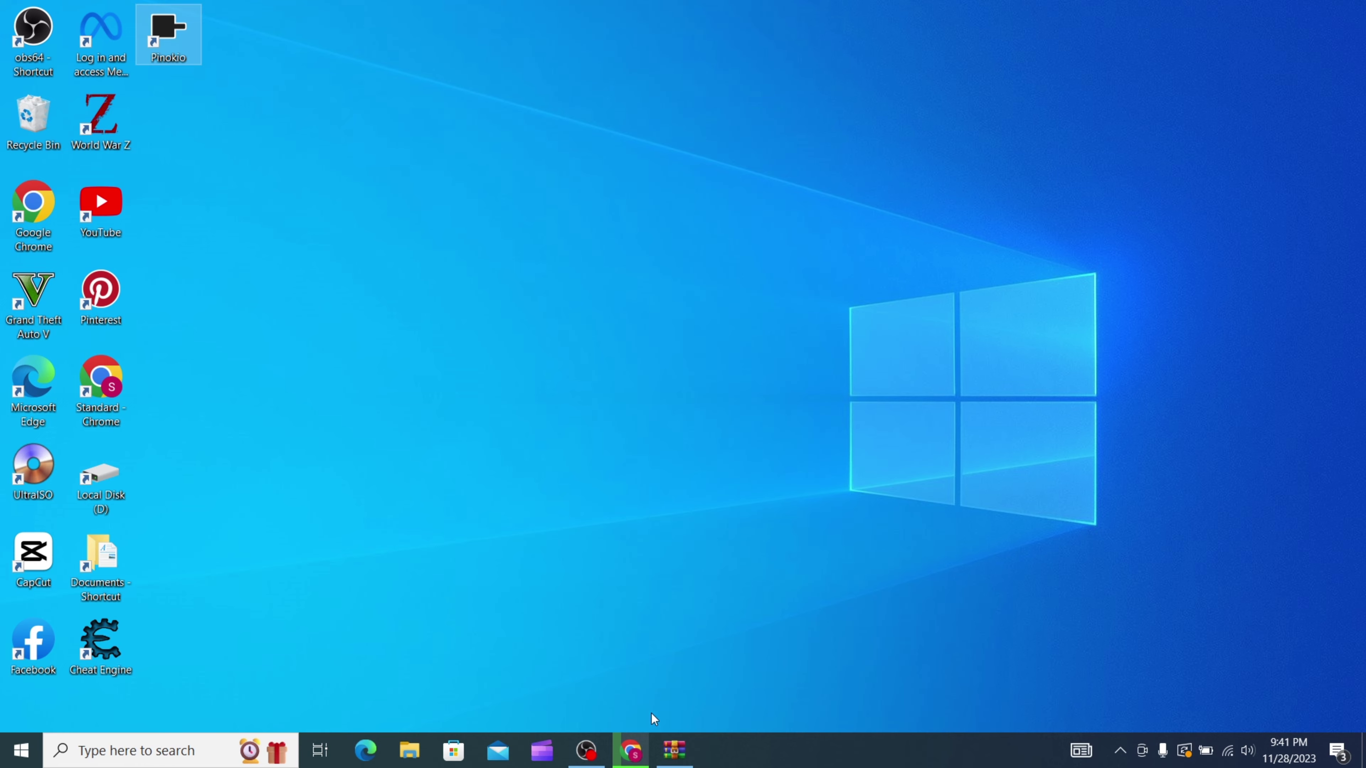
pyautogui.moveTo(669, 745)
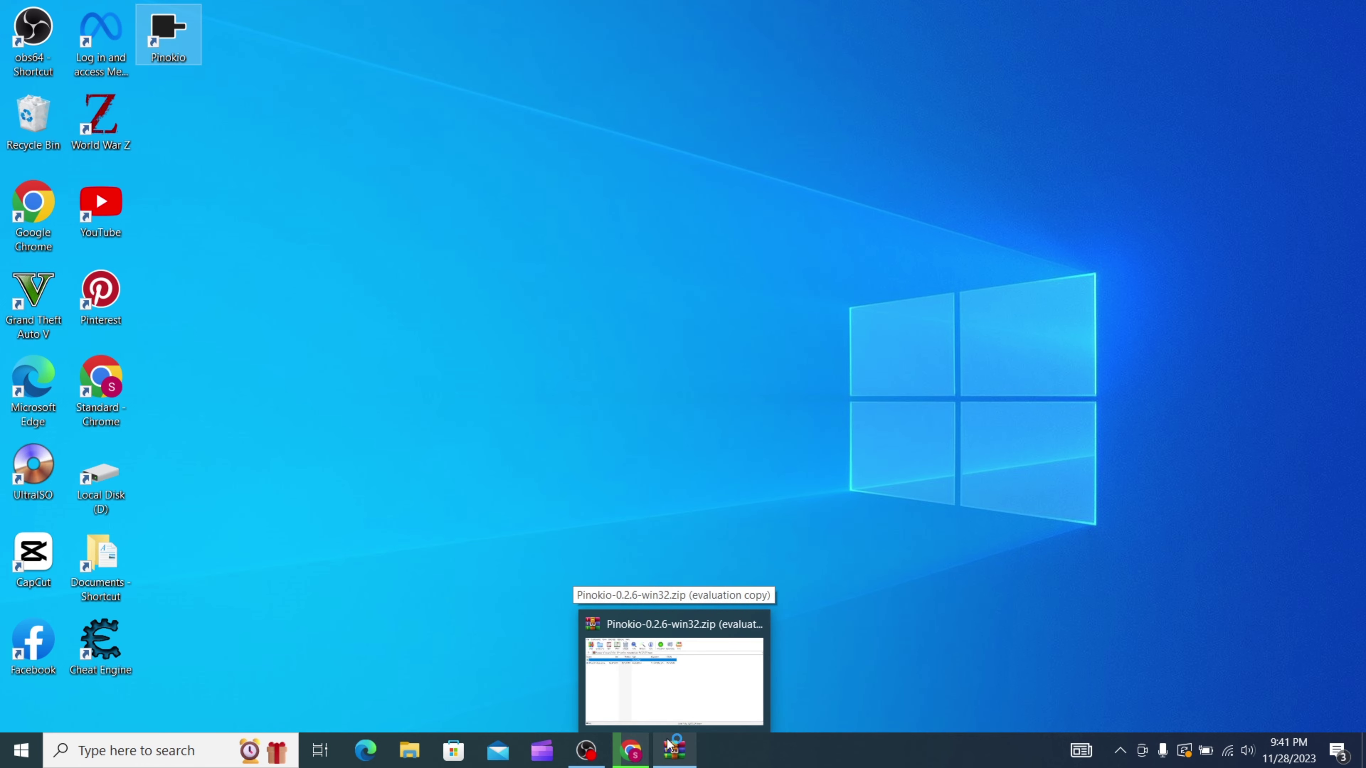
pyautogui.rightClick(459, 299)
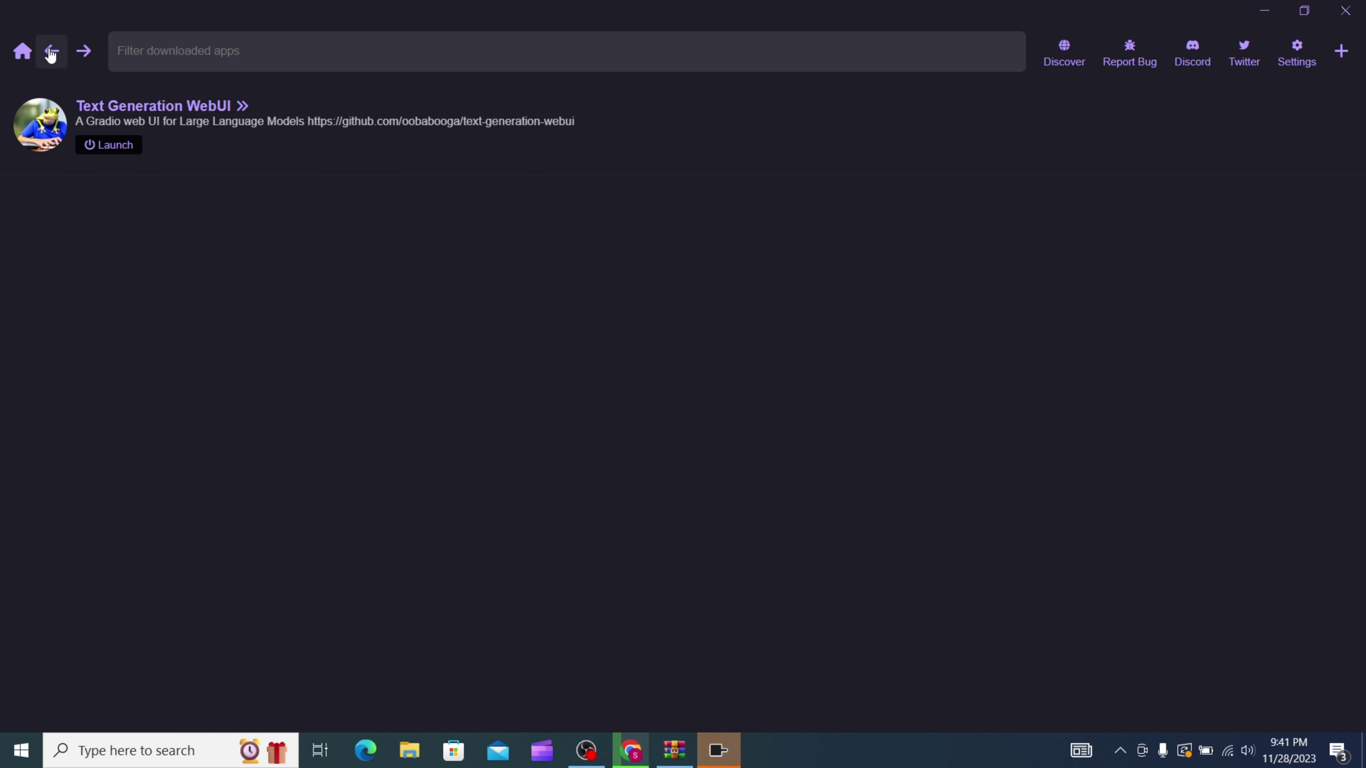
# Step: Update the downloaded Text Generation WebUI app from its detail page and launch it
pyautogui.click(244, 106)
pyautogui.click(141, 148)
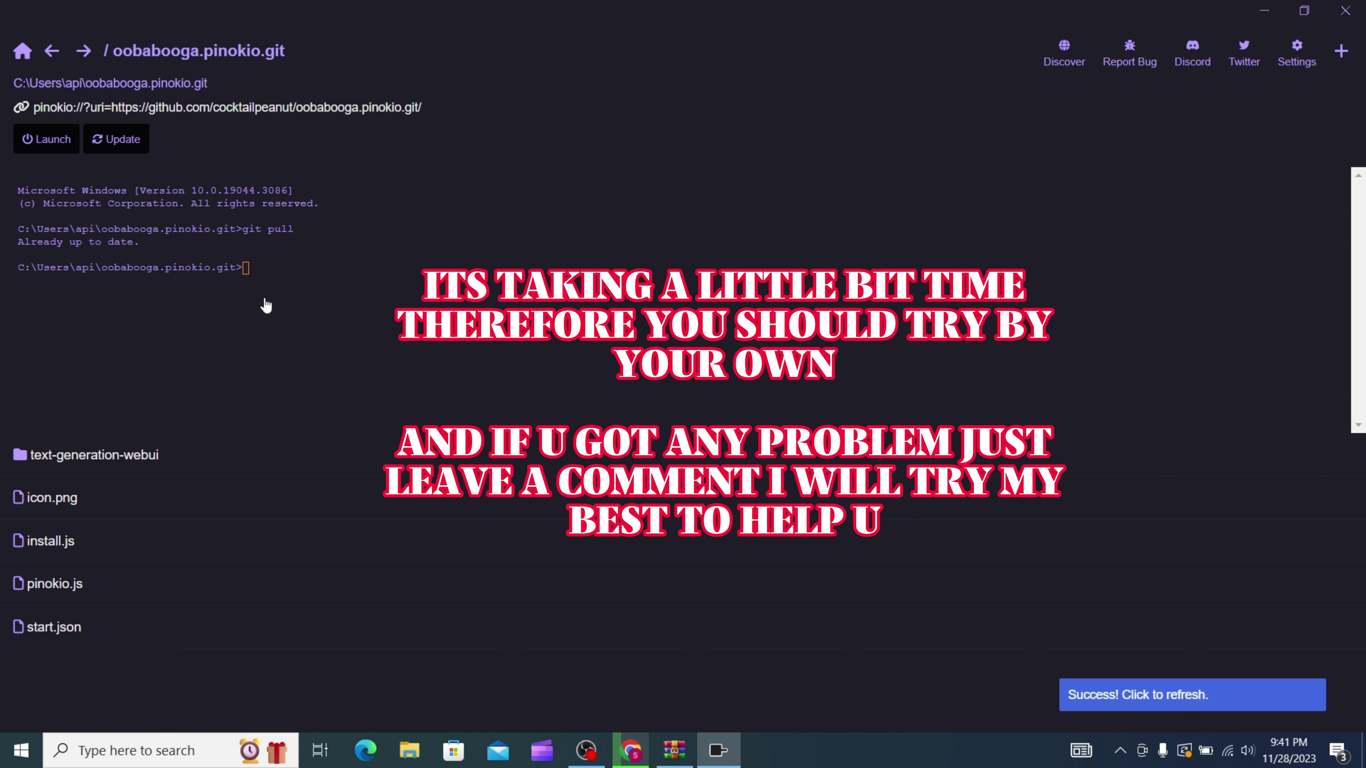
pyautogui.click(46, 139)
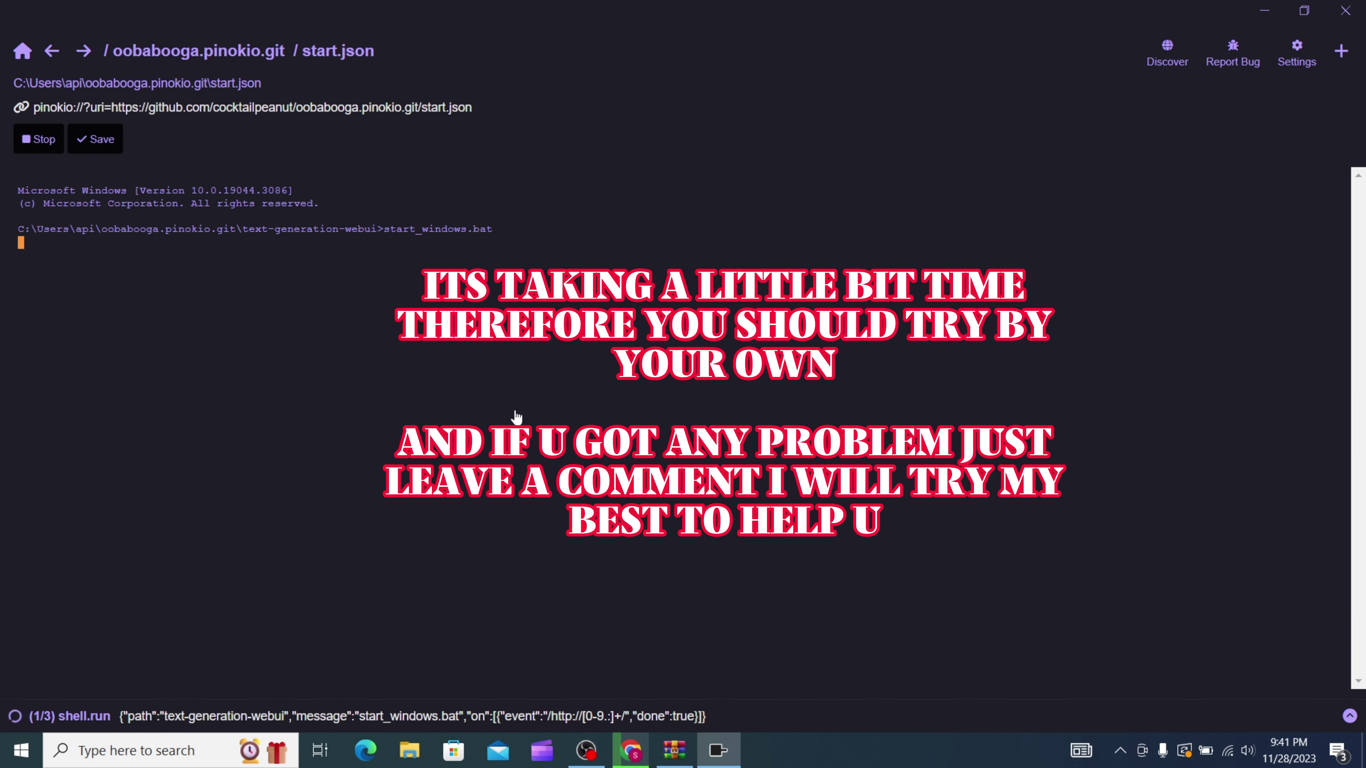